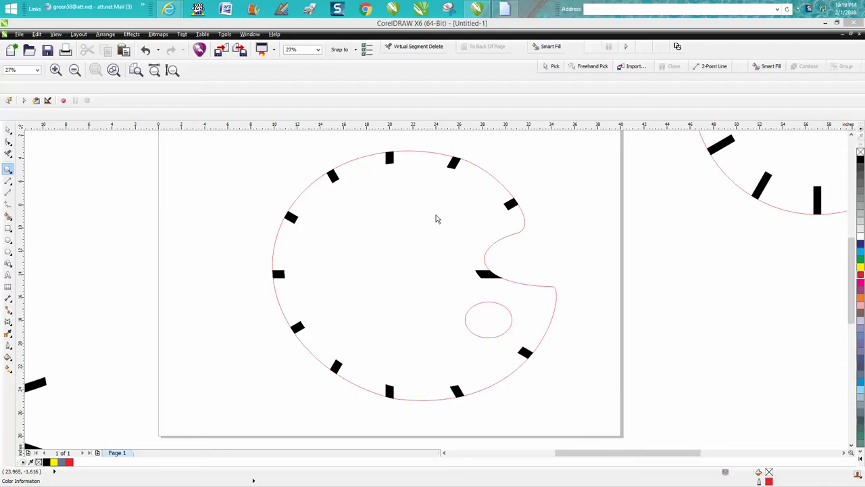
Zoom onto the loose tick-mark ring, then zoom back out to 6% to see all drawings
{"action": "scroll", "coordinate": [583, 246], "scroll_direction": "down", "scroll_amount": 4}
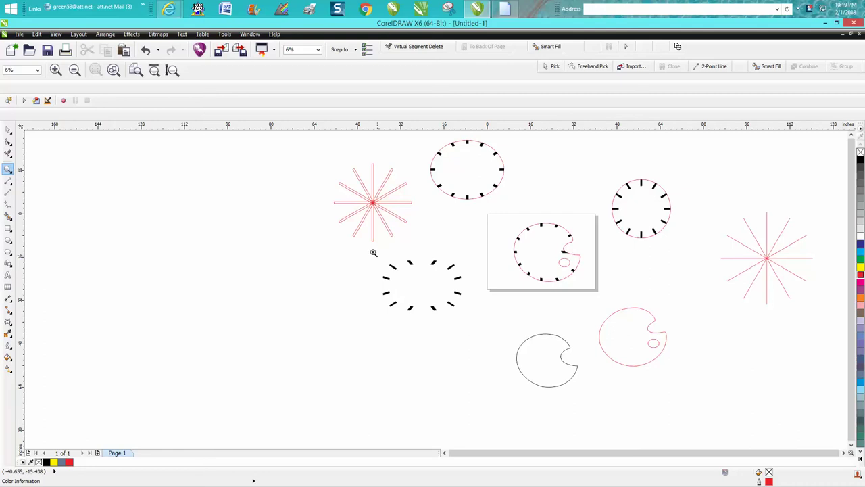
{"action": "left_click_drag", "start_coordinate": [373, 252], "coordinate": [478, 332]}
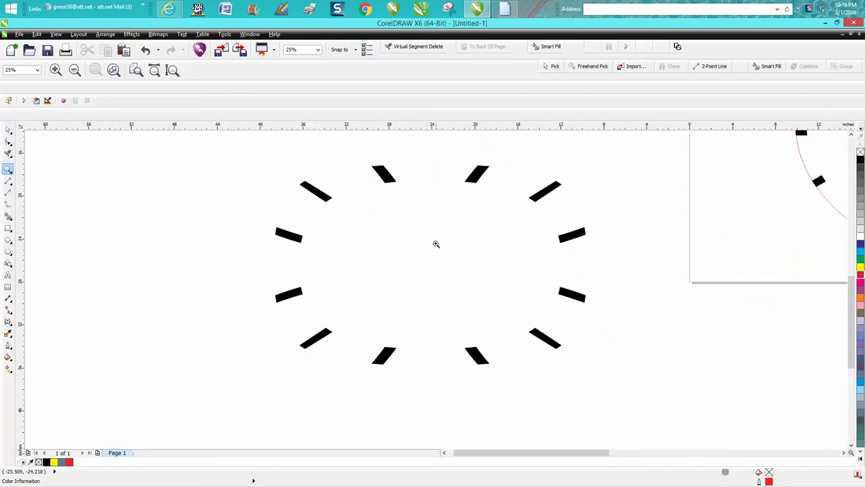
{"action": "scroll", "coordinate": [435, 243], "scroll_direction": "down", "scroll_amount": 4}
Delete the loose ring of tick marks
{"action": "left_click", "coordinate": [8, 129]}
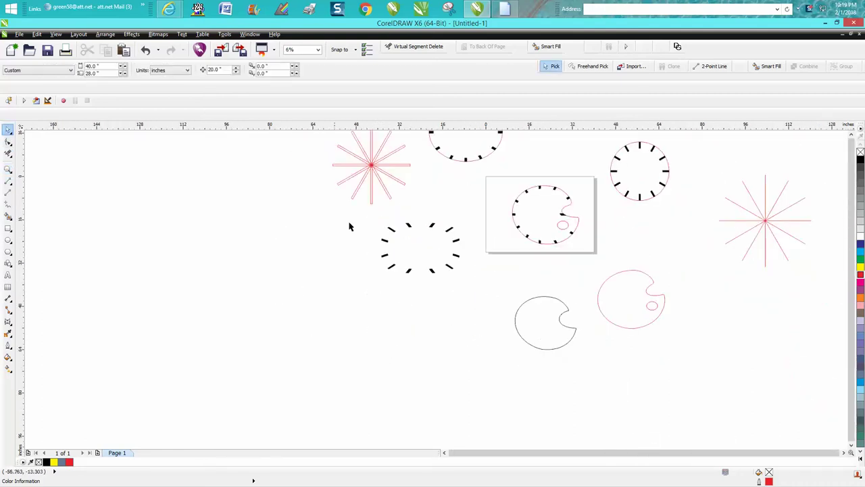
{"action": "left_click", "coordinate": [409, 233]}
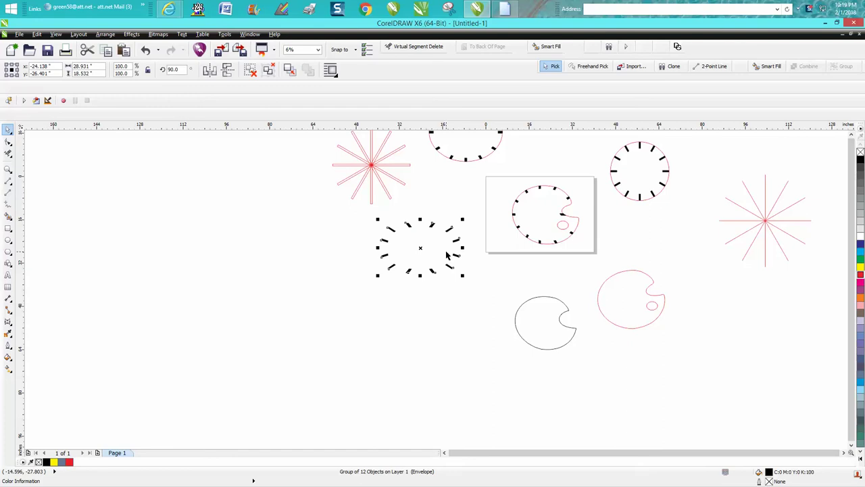
{"action": "key", "text": "Delete"}
{"action": "scroll", "coordinate": [496, 216], "scroll_direction": "down", "scroll_amount": 1}
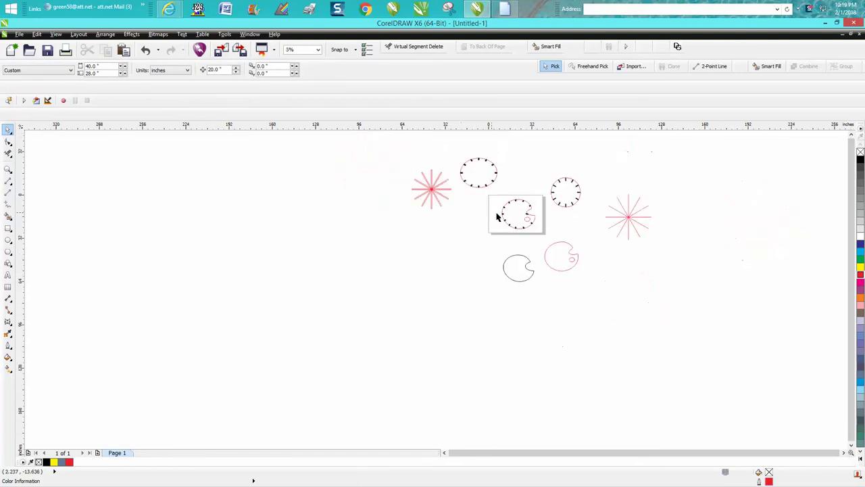
Move the palette clock off the page to the left and zoom onto the round clock and starburst
{"action": "left_click", "coordinate": [567, 209]}
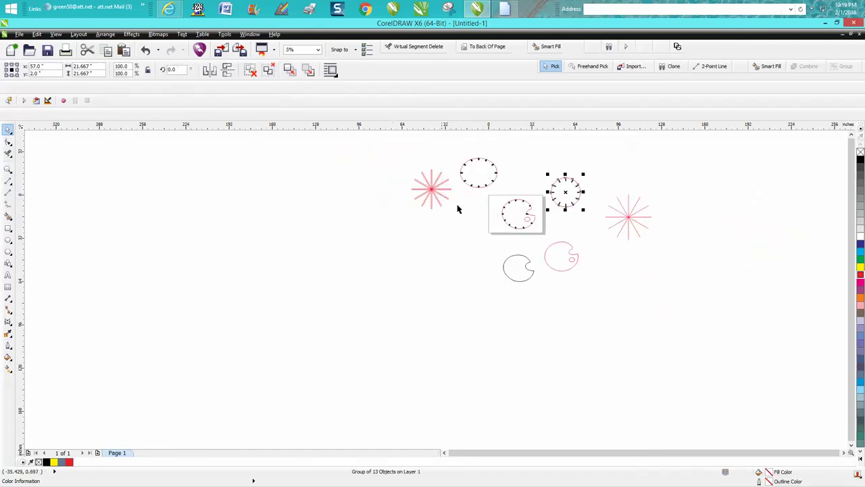
{"action": "left_click_drag", "start_coordinate": [490, 197], "coordinate": [553, 247]}
{"action": "left_click_drag", "start_coordinate": [501, 228], "coordinate": [430, 238]}
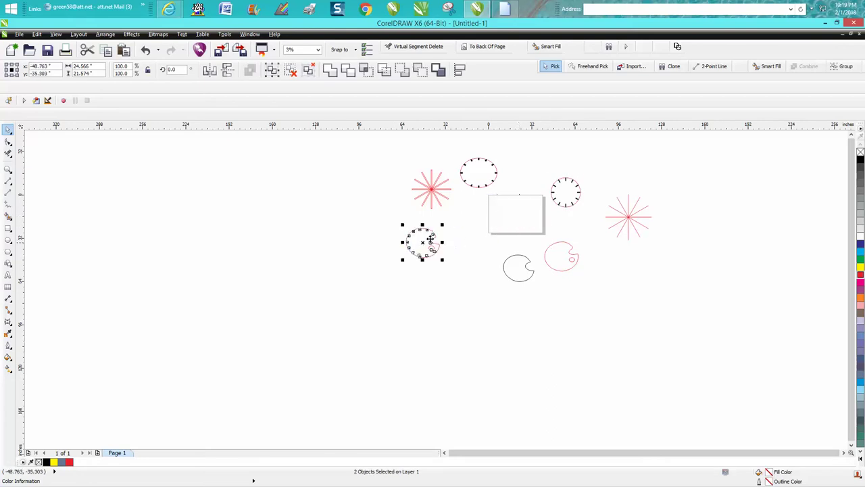
{"action": "left_click", "coordinate": [551, 200]}
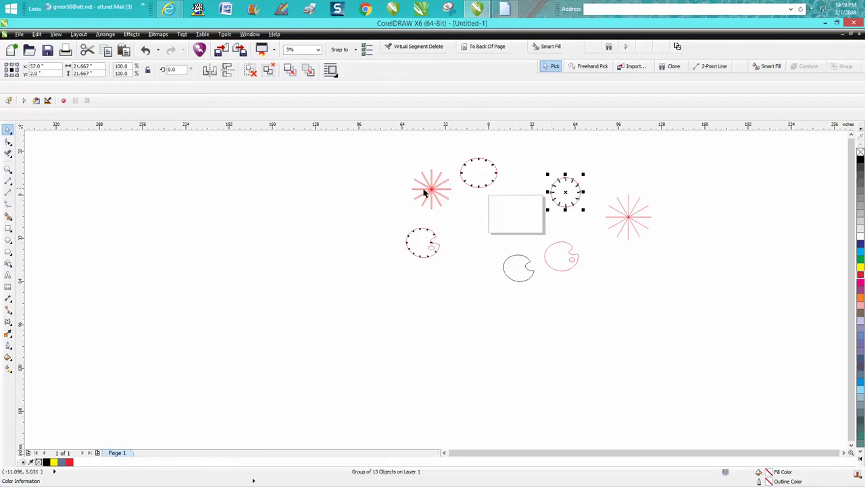
{"action": "left_click", "coordinate": [8, 170]}
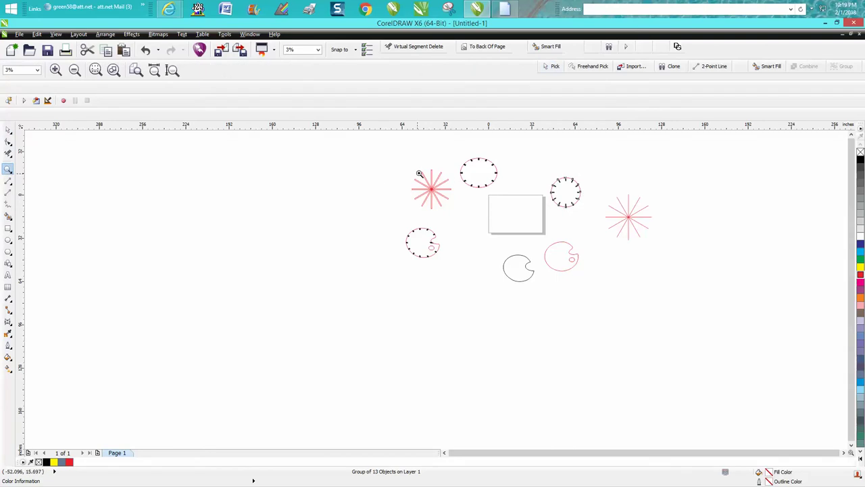
{"action": "left_click_drag", "start_coordinate": [521, 169], "coordinate": [606, 238]}
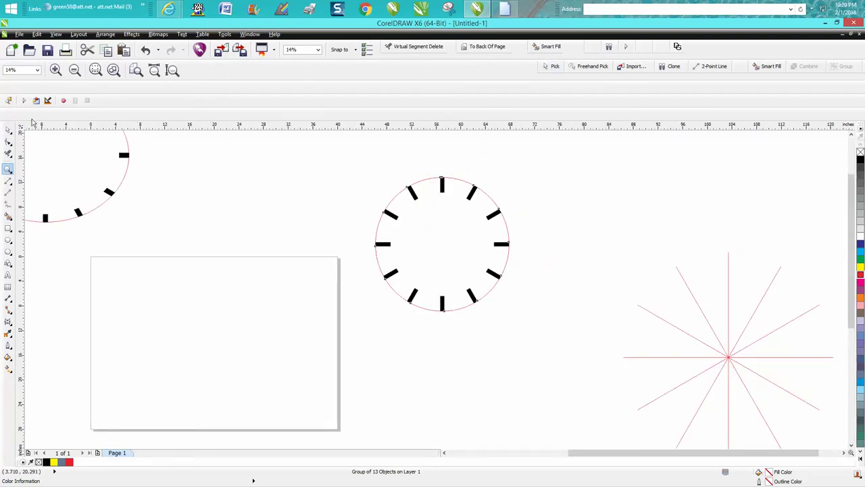
Stretch the round tick-mark clock to 123.8% width and centre it on the page
{"action": "left_click", "coordinate": [8, 128]}
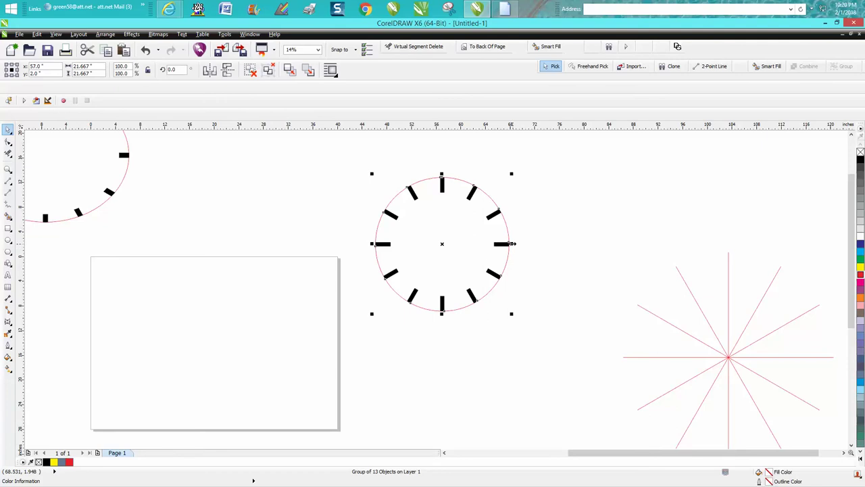
{"action": "left_click_drag", "start_coordinate": [513, 243], "coordinate": [544, 244]}
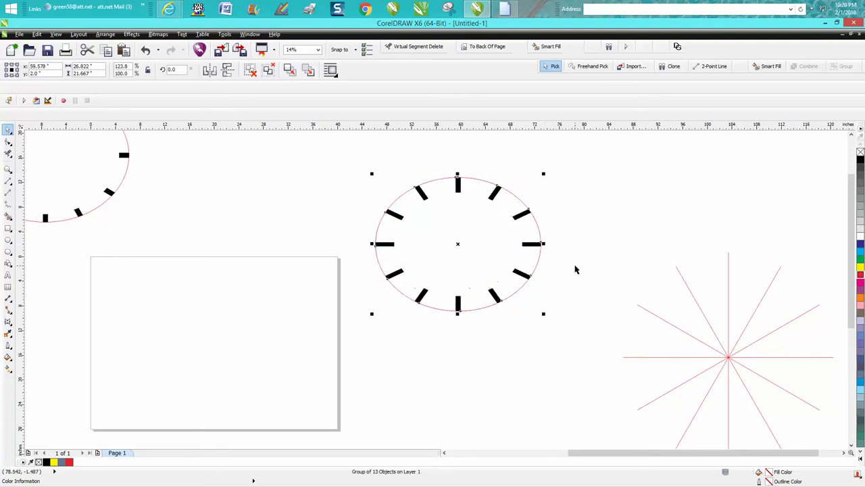
{"action": "key", "text": "p"}
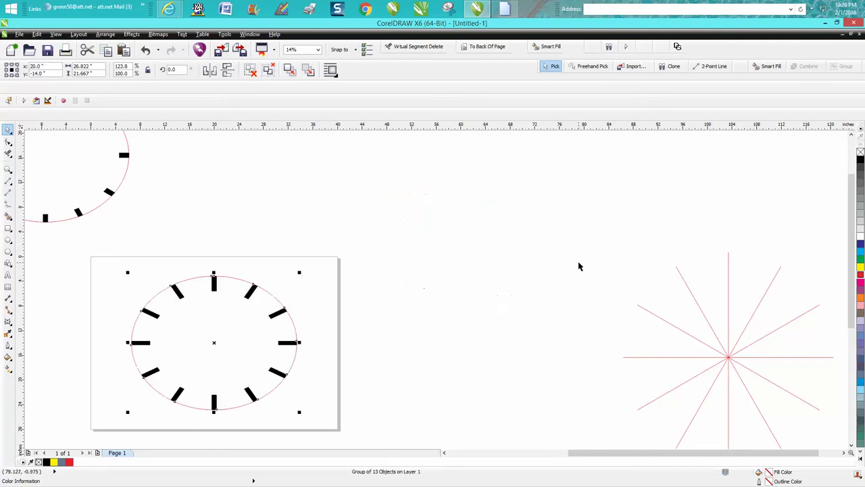
Centre the red starburst over the oval clock to check it, then move the starburst off to the right
{"action": "left_click", "coordinate": [729, 358]}
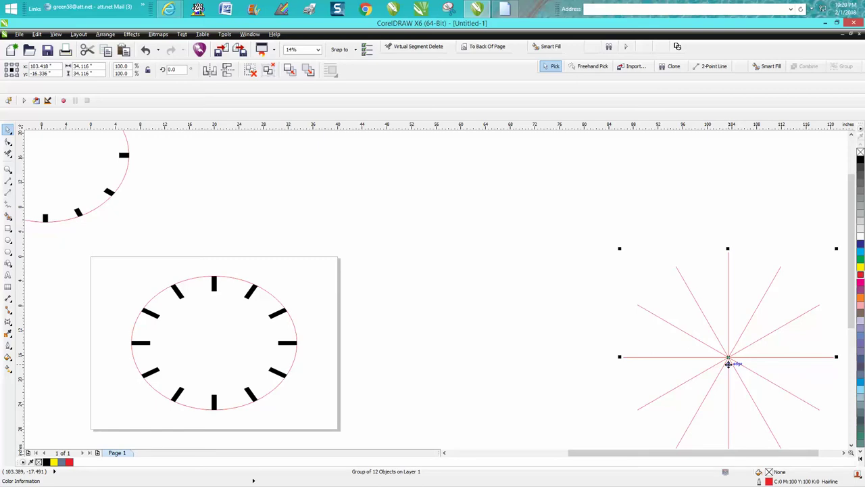
{"action": "key", "text": "Delete"}
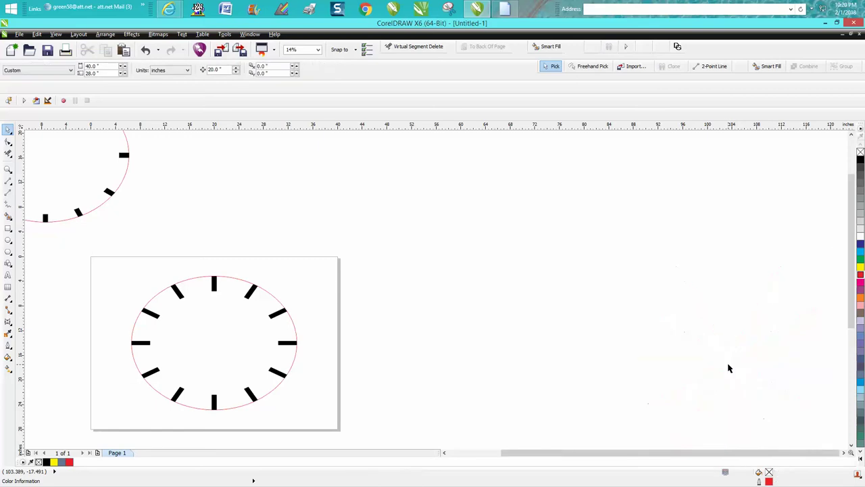
{"action": "left_click", "coordinate": [146, 51]}
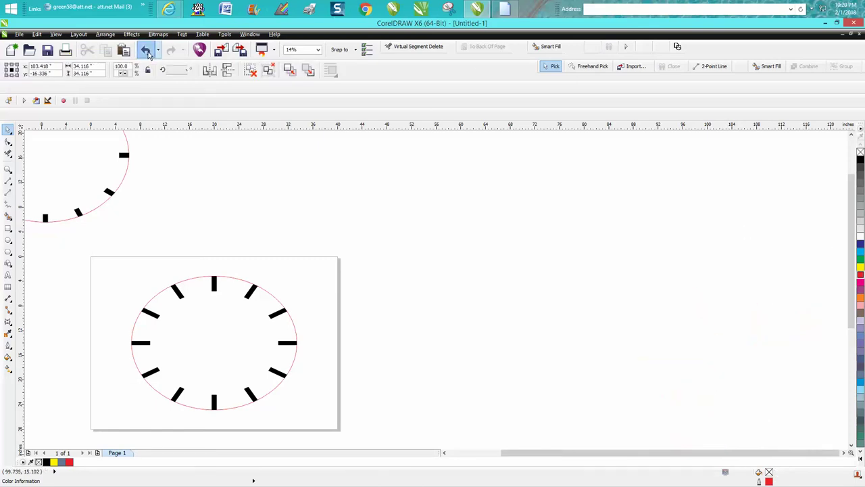
{"action": "key", "text": "p"}
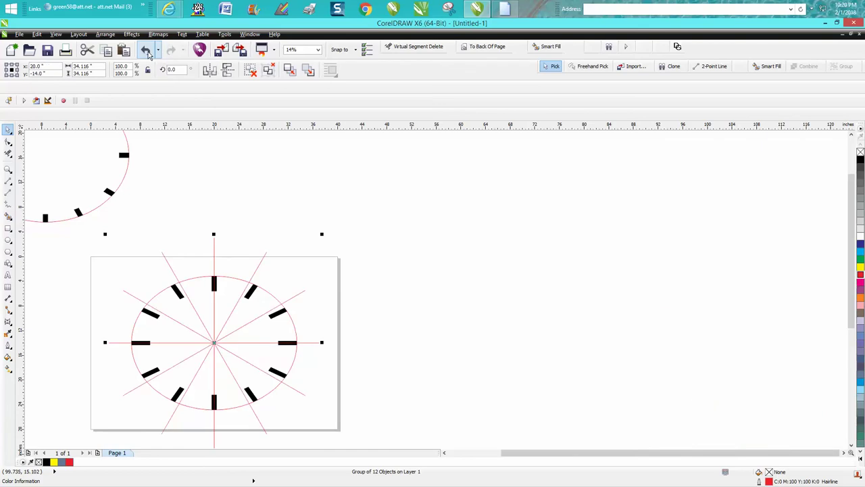
{"action": "left_click", "coordinate": [8, 169]}
{"action": "left_click_drag", "start_coordinate": [102, 245], "coordinate": [380, 407]}
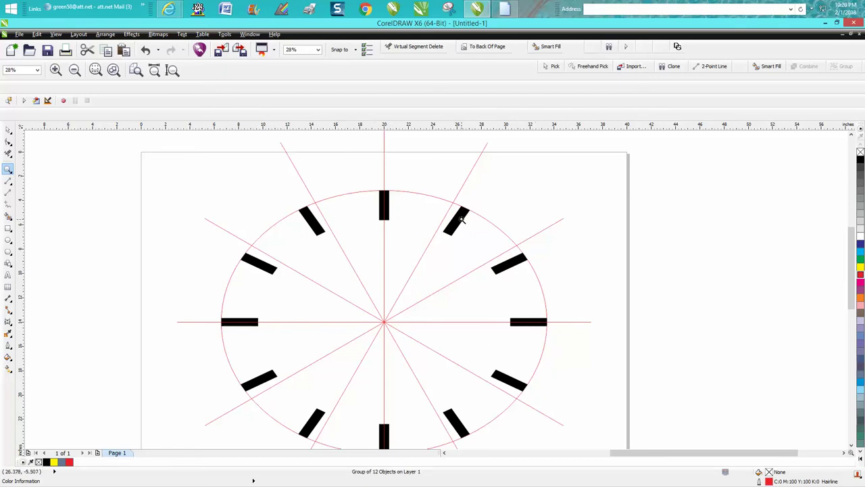
{"action": "scroll", "coordinate": [516, 257], "scroll_direction": "down", "scroll_amount": 1}
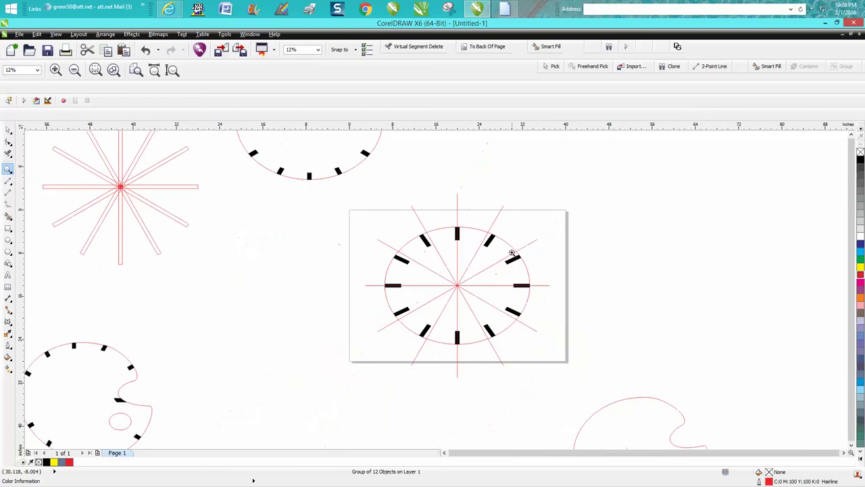
{"action": "scroll", "coordinate": [511, 252], "scroll_direction": "down", "scroll_amount": 1}
{"action": "left_click", "coordinate": [7, 129]}
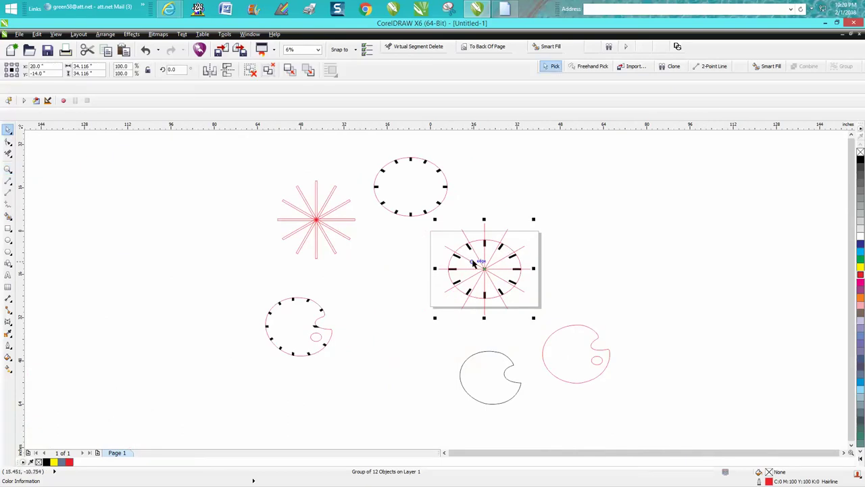
{"action": "left_click_drag", "start_coordinate": [484, 267], "coordinate": [647, 262]}
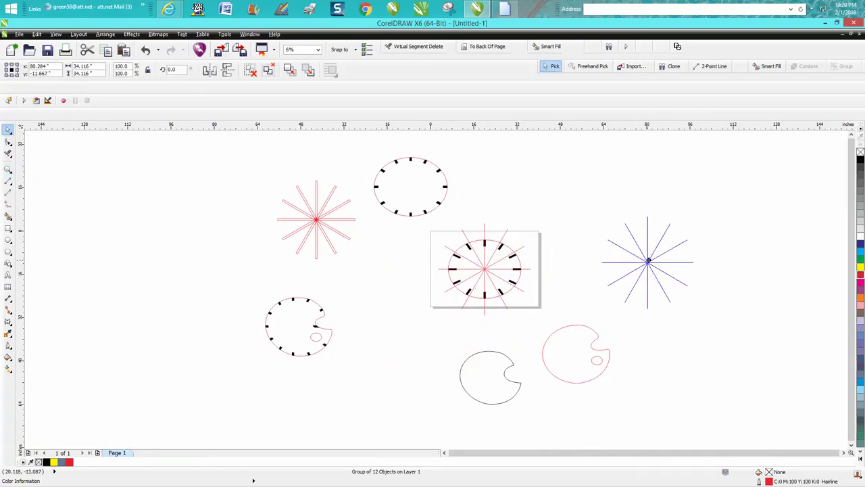
Move the oval clock up off the page, then group the palette clock pieces and centre them on the page
{"action": "left_click", "coordinate": [498, 250]}
{"action": "left_click_drag", "start_coordinate": [483, 270], "coordinate": [498, 206]}
{"action": "left_click_drag", "start_coordinate": [250, 281], "coordinate": [358, 368]}
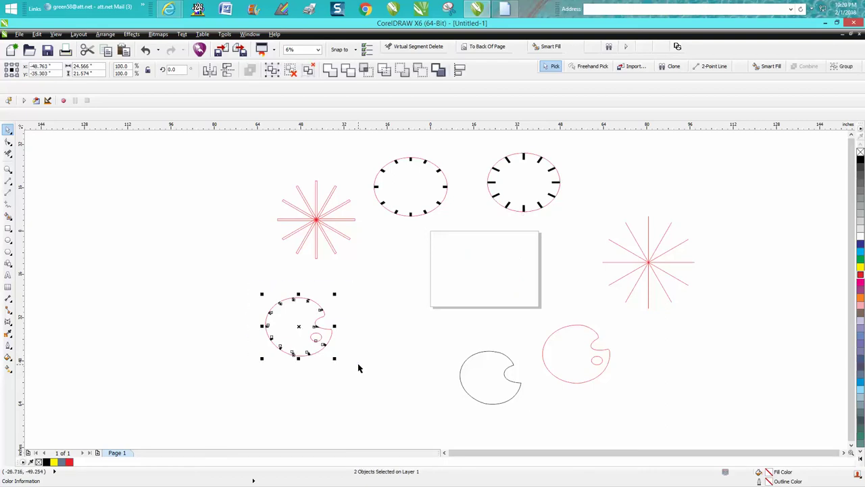
{"action": "key", "text": "ctrl+g"}
{"action": "key", "text": "p"}
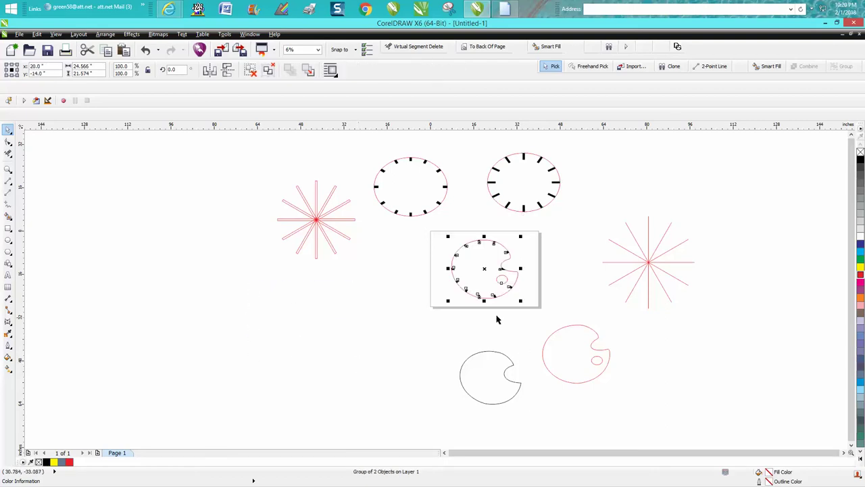
{"action": "left_click", "coordinate": [483, 330]}
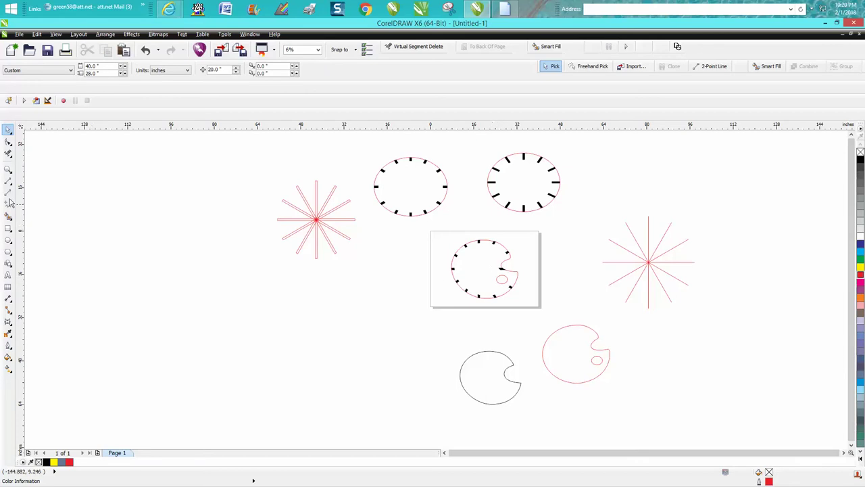
Centre the red radial guide-line group on the page and zoom in on it
{"action": "left_click", "coordinate": [8, 170]}
{"action": "left_click_drag", "start_coordinate": [433, 229], "coordinate": [544, 309]}
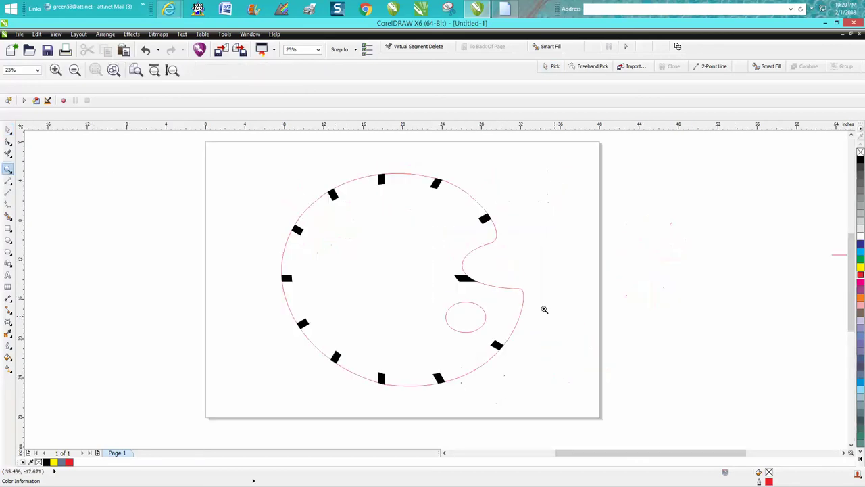
{"action": "right_click", "coordinate": [838, 261]}
{"action": "right_click", "coordinate": [825, 261]}
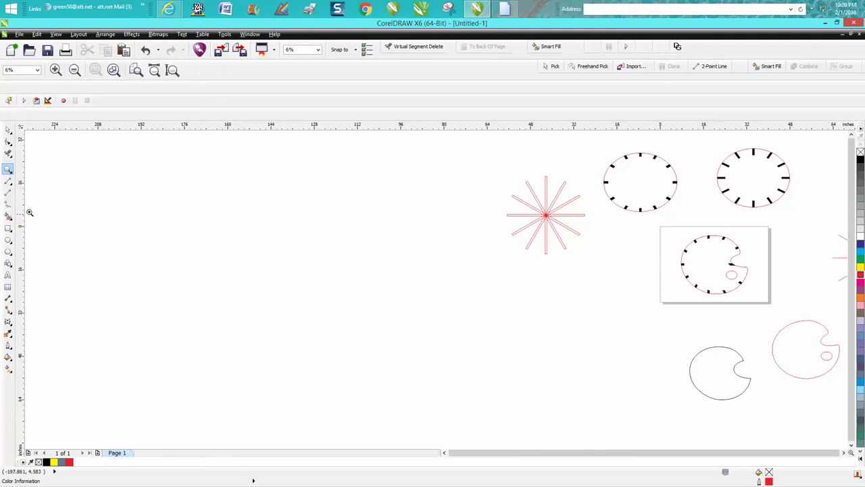
{"action": "left_click", "coordinate": [8, 130]}
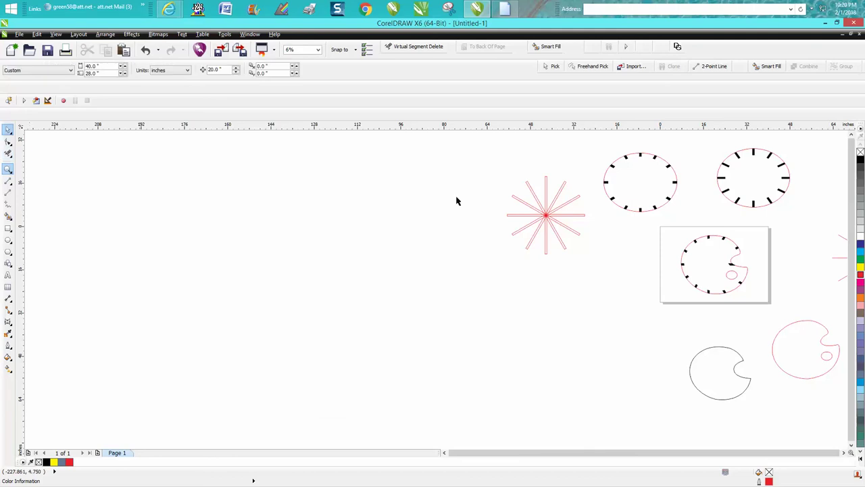
{"action": "left_click", "coordinate": [840, 258]}
{"action": "key", "text": "p"}
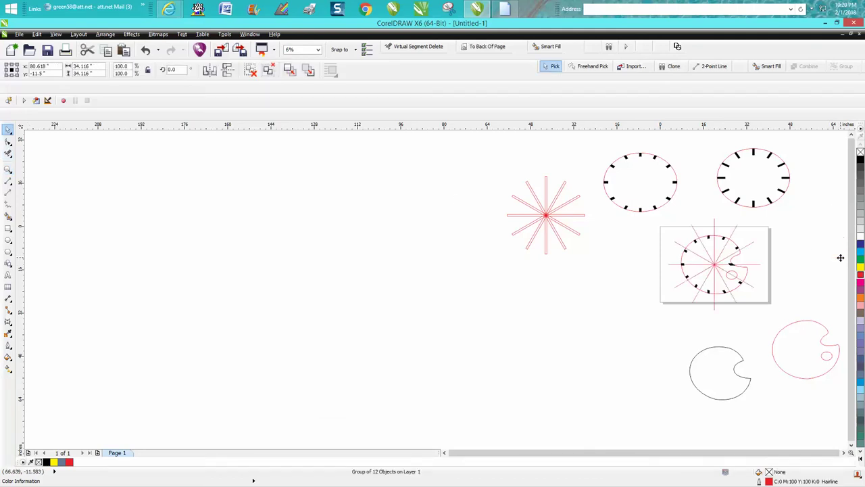
{"action": "left_click", "coordinate": [8, 169]}
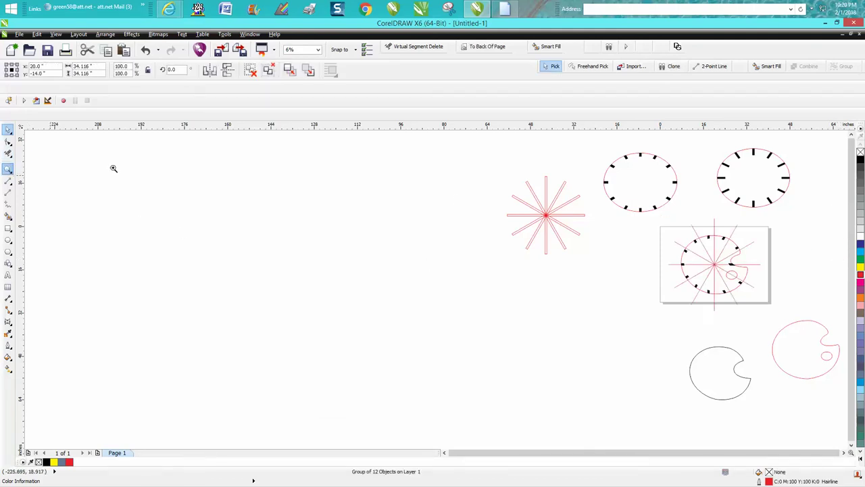
{"action": "left_click_drag", "start_coordinate": [654, 217], "coordinate": [783, 315]}
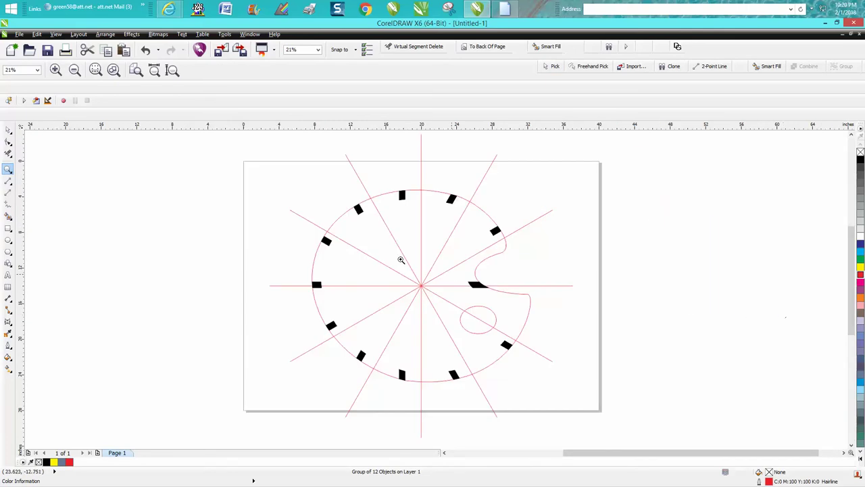
Set the nudge distance to 1 and nudge the palette group right twice toward the guides
{"action": "left_click", "coordinate": [8, 128]}
{"action": "left_click", "coordinate": [523, 259], "text": "ctrl"}
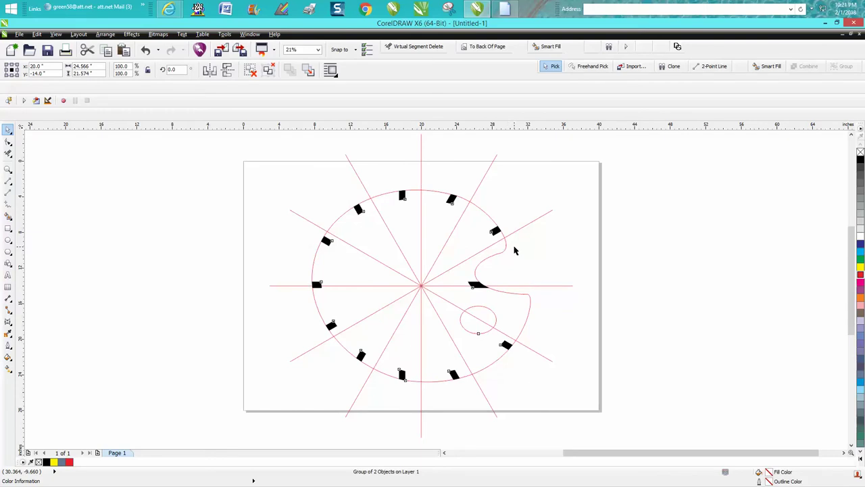
{"action": "mouse_move", "coordinate": [514, 250]}
{"action": "left_mouse_down"}
{"action": "mouse_move", "coordinate": [700, 253]}
{"action": "mouse_move", "coordinate": [517, 251]}
{"action": "left_mouse_up"}
{"action": "left_click", "coordinate": [366, 145]}
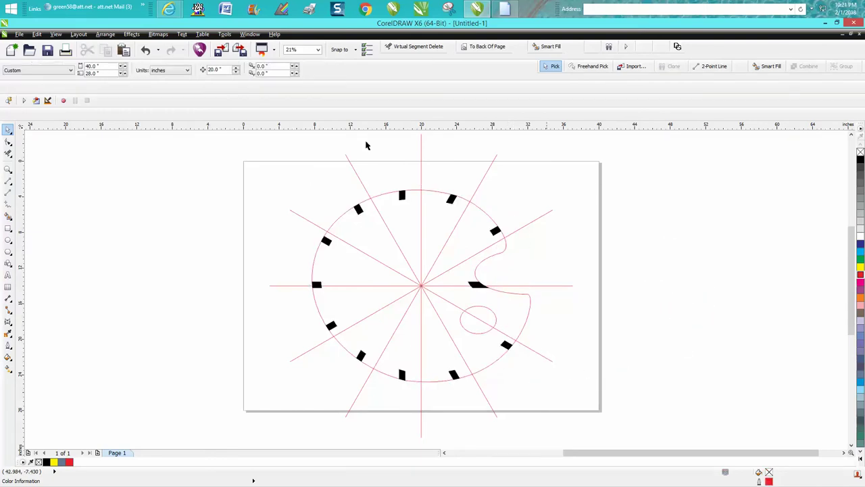
{"action": "left_click", "coordinate": [215, 70]}
{"action": "type", "text": "125"}
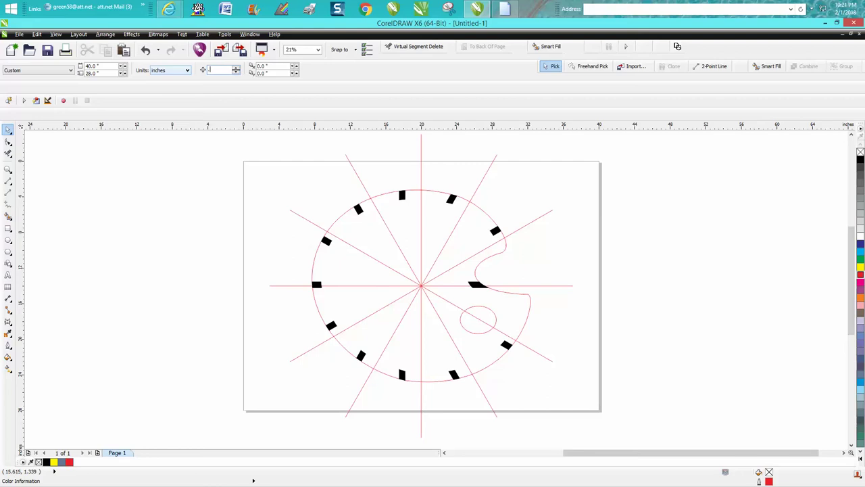
{"action": "left_click", "coordinate": [496, 227]}
{"action": "key", "text": "Right"}
{"action": "key", "text": "Right"}
{"action": "key", "text": "Right"}
{"action": "key", "text": "Right"}
{"action": "key", "text": "Right"}
{"action": "key", "text": "Right"}
{"action": "key", "text": "Right"}
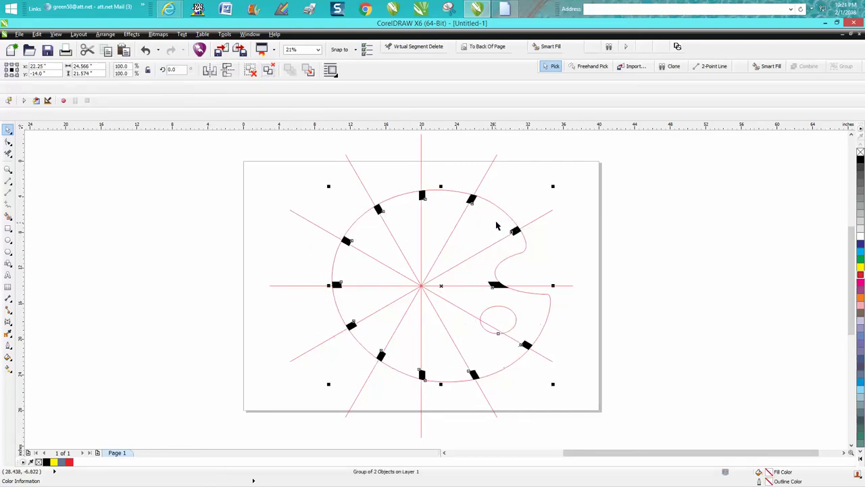
{"action": "key", "text": "Right"}
{"action": "key", "text": "Right"}
Enter a smaller nudge distance and nudge the palette one step back left
{"action": "left_click", "coordinate": [505, 200]}
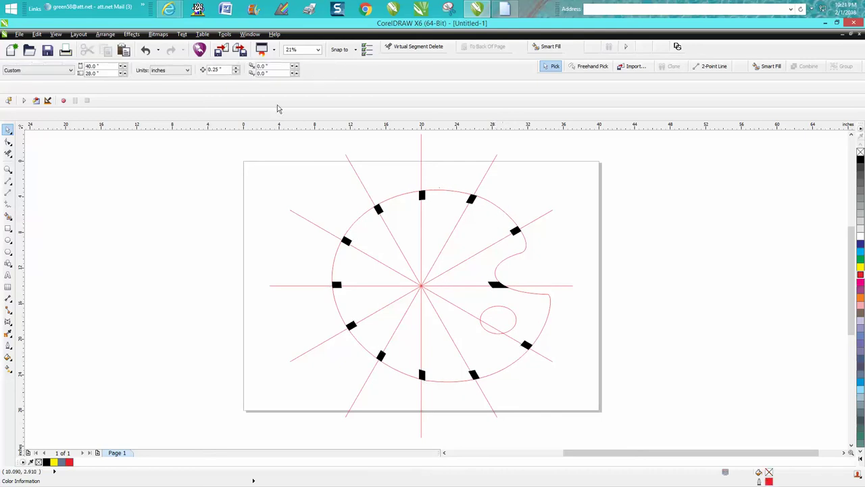
{"action": "type", "text": ".001"}
{"action": "left_click", "coordinate": [500, 209]}
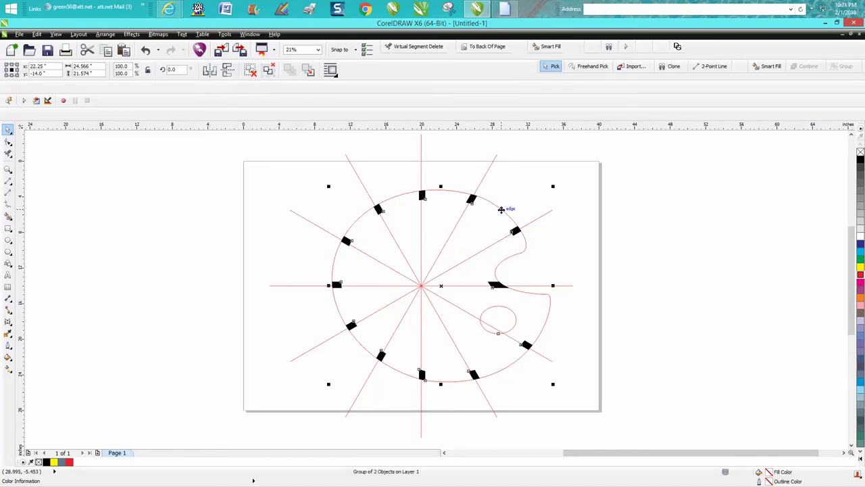
{"action": "key", "text": "Left"}
{"action": "key", "text": "Left"}
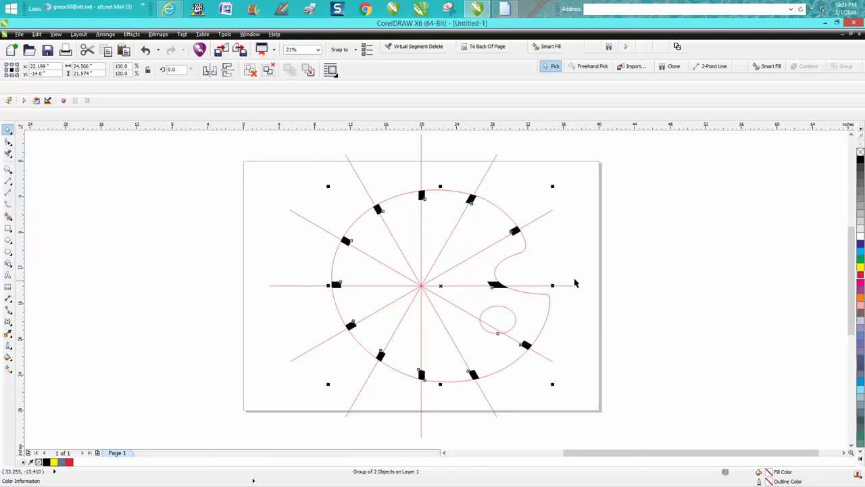
Zoom in on the palette to check that its tick marks line up with the red guides
{"action": "left_click", "coordinate": [572, 278]}
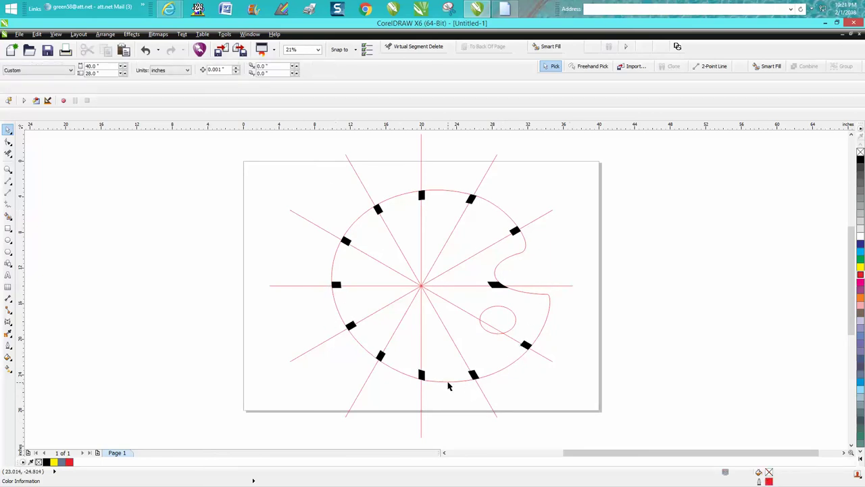
{"action": "scroll", "coordinate": [448, 385], "scroll_direction": "down", "scroll_amount": 2}
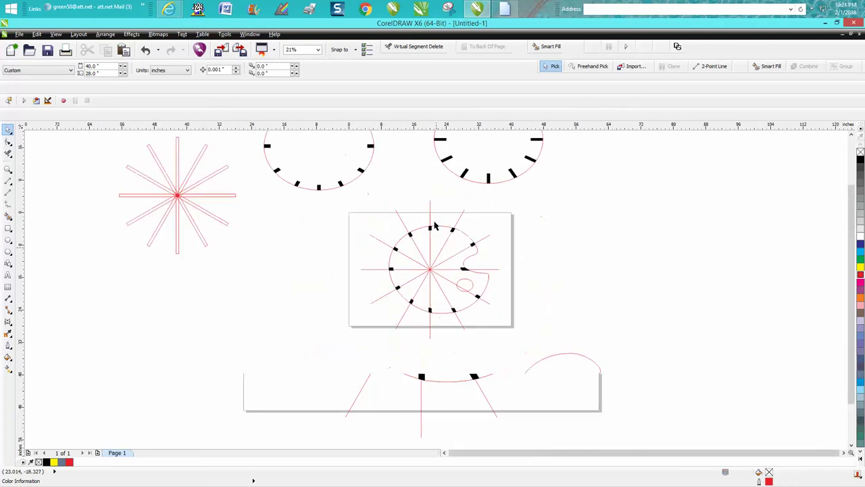
{"action": "left_click", "coordinate": [8, 169]}
{"action": "left_click_drag", "start_coordinate": [558, 338], "coordinate": [374, 208]}
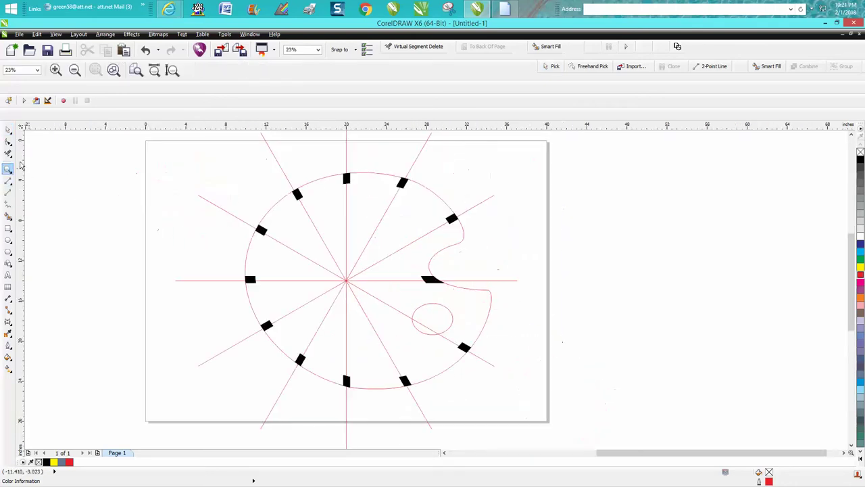
{"action": "left_click", "coordinate": [8, 129]}
{"action": "left_click", "coordinate": [361, 176]}
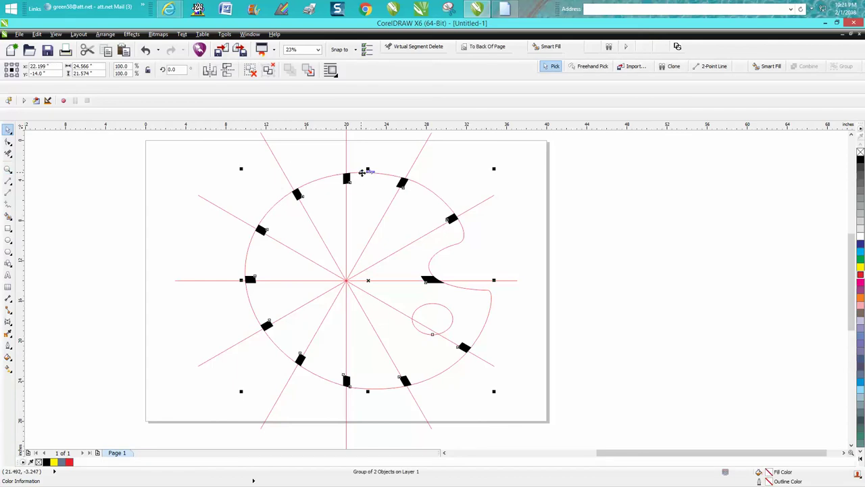
{"action": "left_click", "coordinate": [366, 171]}
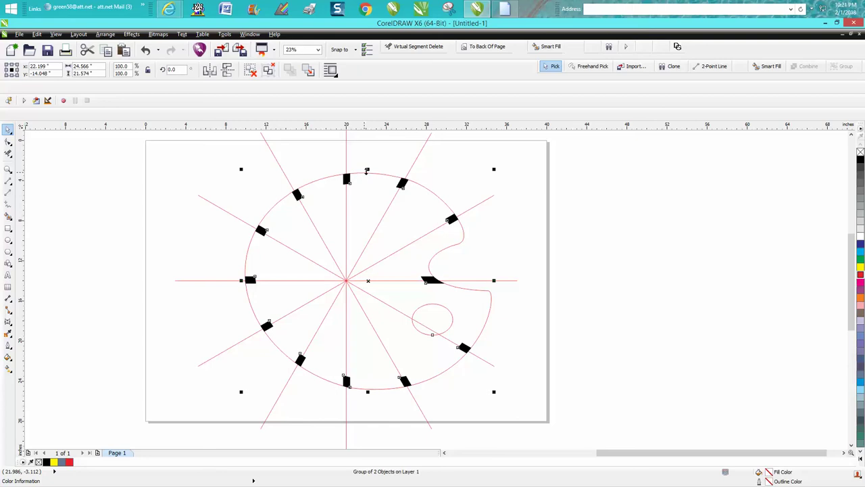
{"action": "left_click", "coordinate": [534, 245]}
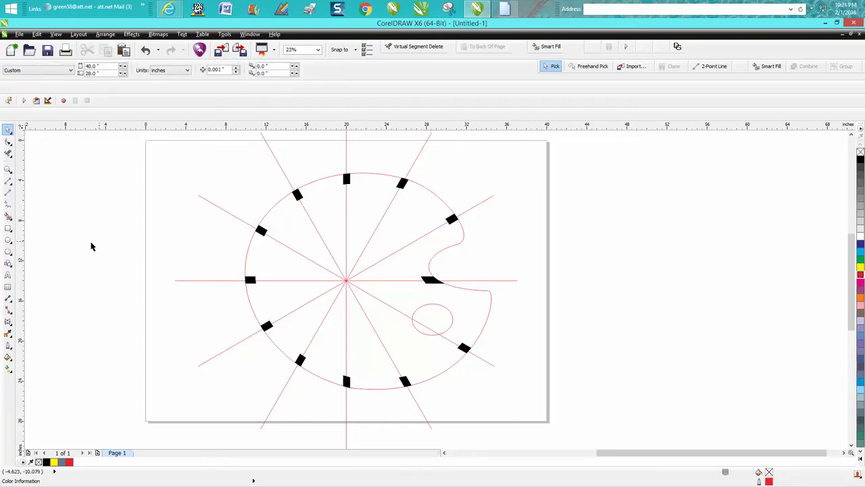
{"action": "left_click", "coordinate": [8, 240]}
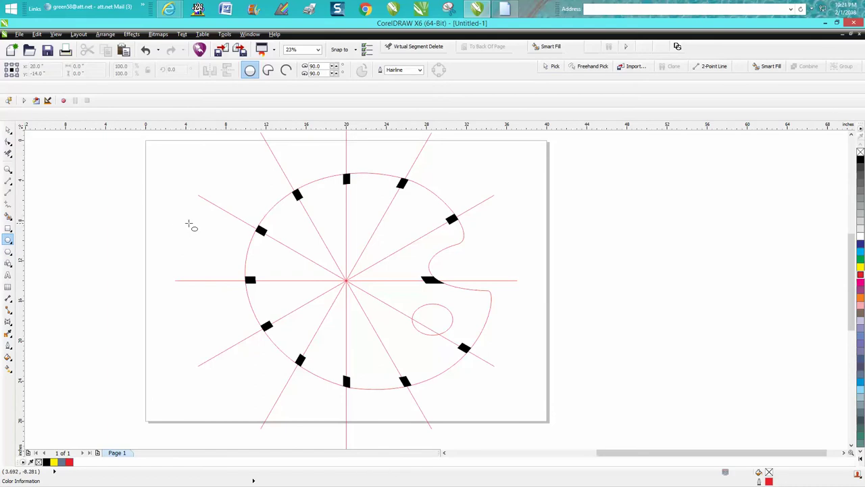
Draw a small circle at the centre of the radial guides
{"action": "mouse_move", "coordinate": [175, 219]}
{"action": "left_mouse_down"}
{"action": "mouse_move", "coordinate": [192, 235]}
{"action": "mouse_move", "coordinate": [274, 266]}
{"action": "mouse_move", "coordinate": [346, 279]}
{"action": "left_mouse_up"}
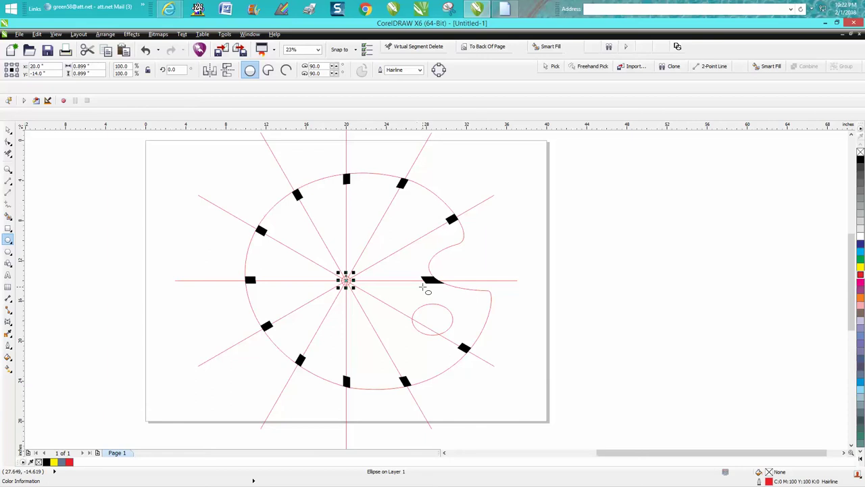
{"action": "left_click", "coordinate": [8, 129]}
{"action": "left_click", "coordinate": [231, 164]}
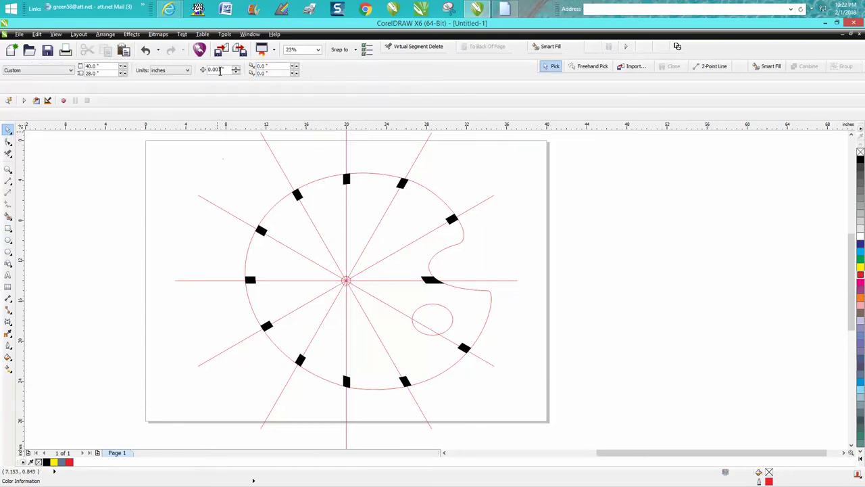
Set the nudge distance to 20 and nudge the red guide-line group off the page to the right
{"action": "double_click", "coordinate": [217, 69]}
{"action": "type", "text": "20"}
{"action": "left_click", "coordinate": [345, 147]}
{"action": "key", "text": "Right"}
{"action": "key", "text": "Right"}
{"action": "key", "text": "Right"}
{"action": "key", "text": "Right"}
{"action": "key", "text": "Right"}
{"action": "key", "text": "Right"}
{"action": "key", "text": "Right"}
{"action": "key", "text": "Right"}
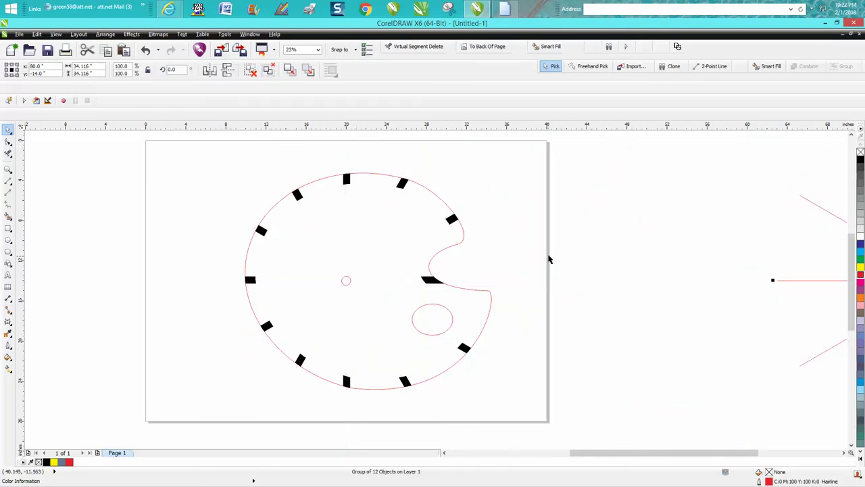
Move the clock face with its centre circle off the page to the left
{"action": "scroll", "coordinate": [549, 259], "scroll_direction": "down", "scroll_amount": 2}
{"action": "scroll", "coordinate": [548, 253], "scroll_direction": "down", "scroll_amount": 2}
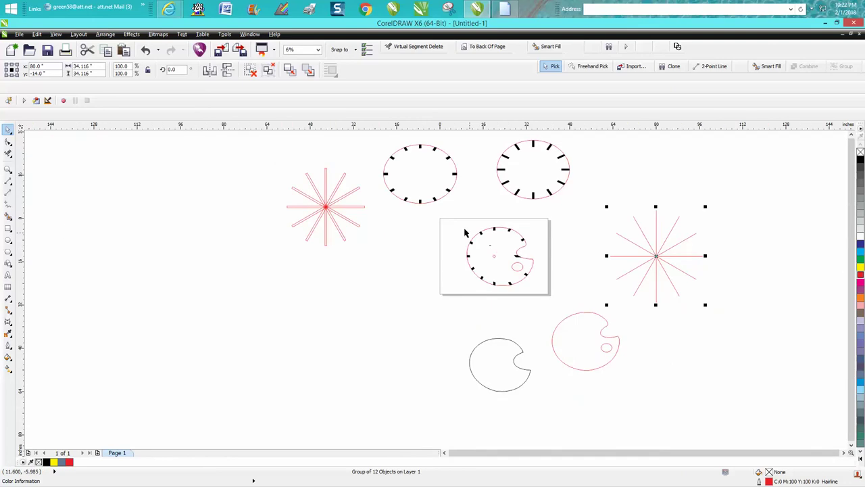
{"action": "mouse_move", "coordinate": [460, 223]}
{"action": "left_mouse_down"}
{"action": "mouse_move", "coordinate": [493, 260]}
{"action": "mouse_move", "coordinate": [559, 291]}
{"action": "left_mouse_up"}
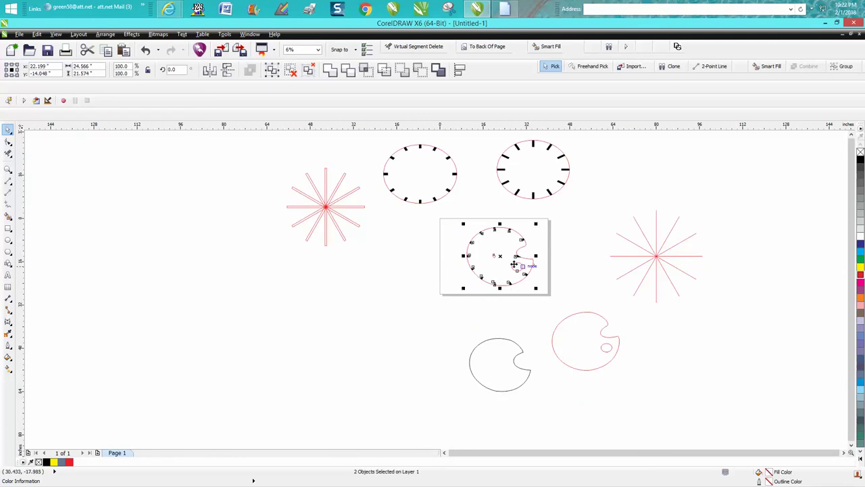
{"action": "left_click_drag", "start_coordinate": [513, 264], "coordinate": [375, 289]}
Centre the plain pink palette outline on the page and zoom in on it
{"action": "left_click", "coordinate": [571, 316]}
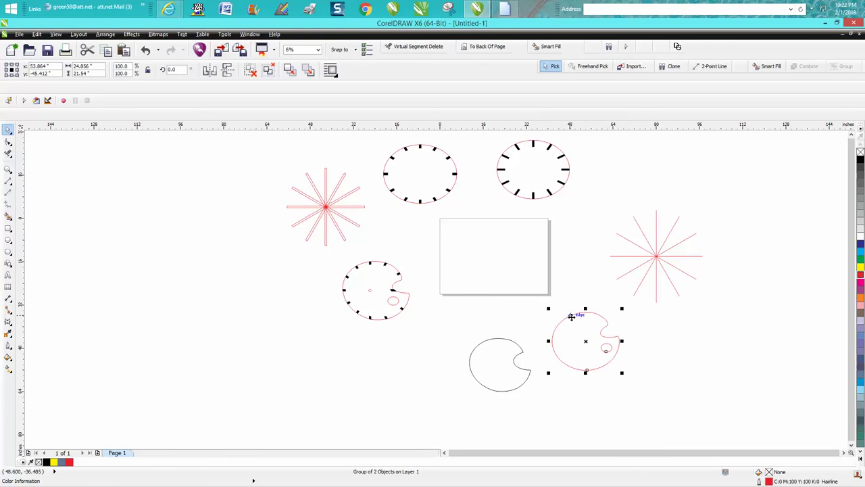
{"action": "key", "text": "p"}
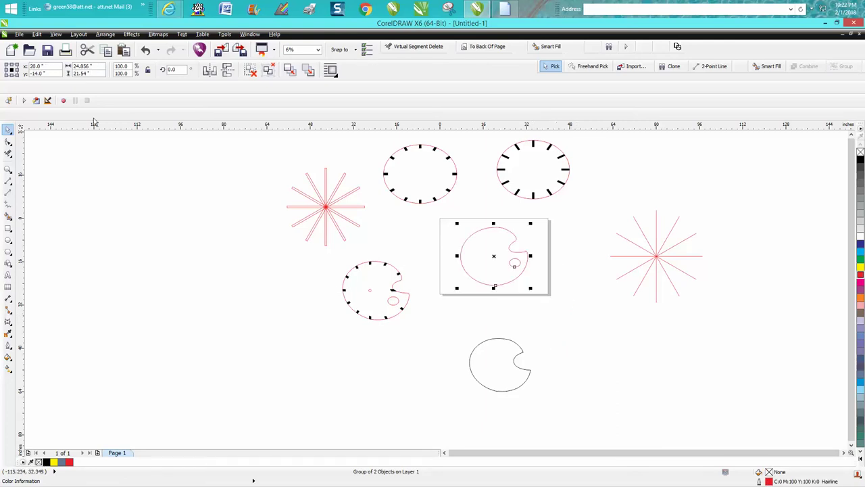
{"action": "left_click", "coordinate": [9, 169]}
{"action": "left_click_drag", "start_coordinate": [434, 220], "coordinate": [573, 296]}
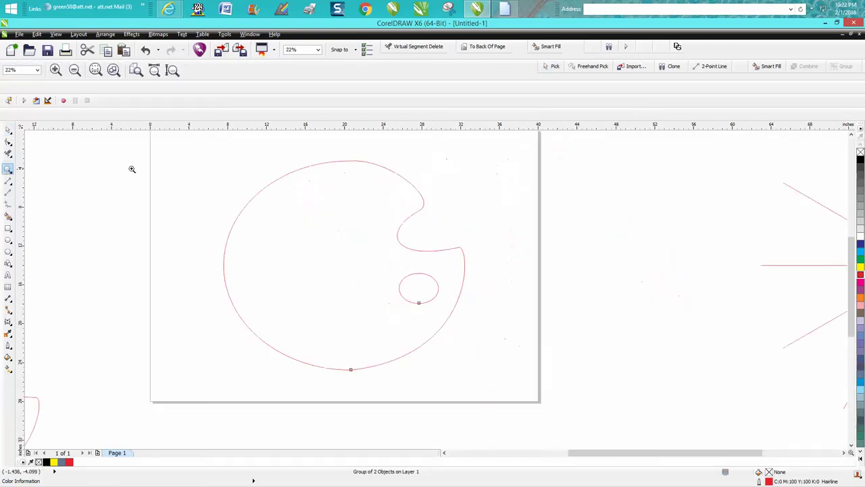
{"action": "left_click", "coordinate": [9, 129]}
{"action": "left_click", "coordinate": [444, 257]}
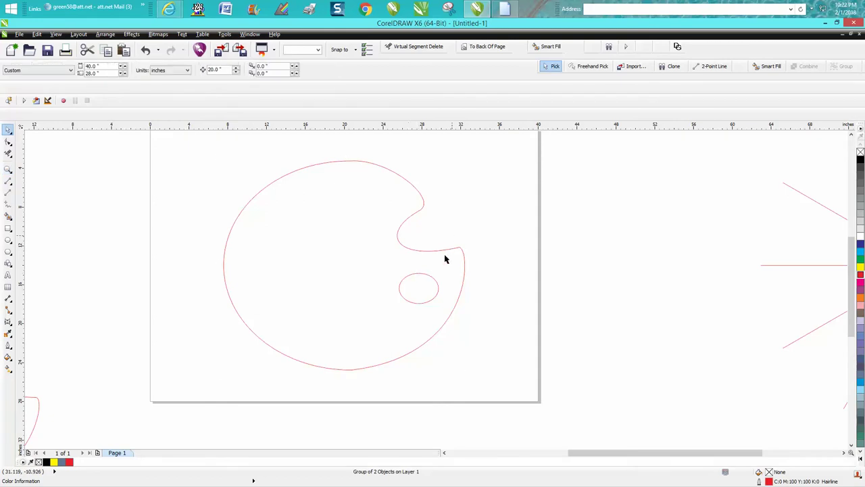
{"action": "left_click", "coordinate": [433, 280]}
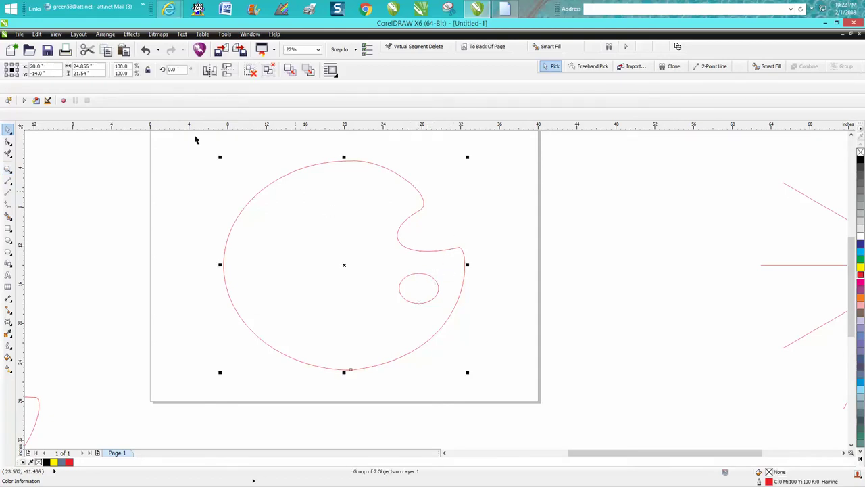
Ungroup the palette outline from its small thumb-hole oval
{"action": "left_click", "coordinate": [104, 34]}
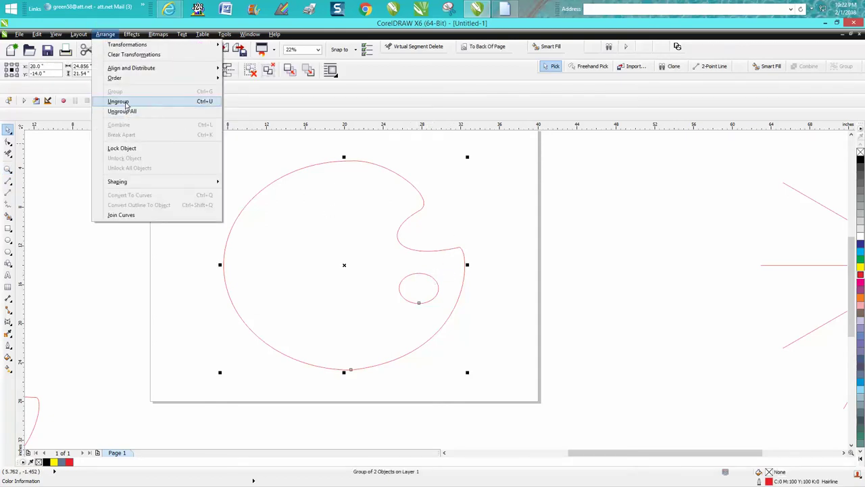
{"action": "left_click", "coordinate": [160, 103]}
{"action": "left_click", "coordinate": [453, 250]}
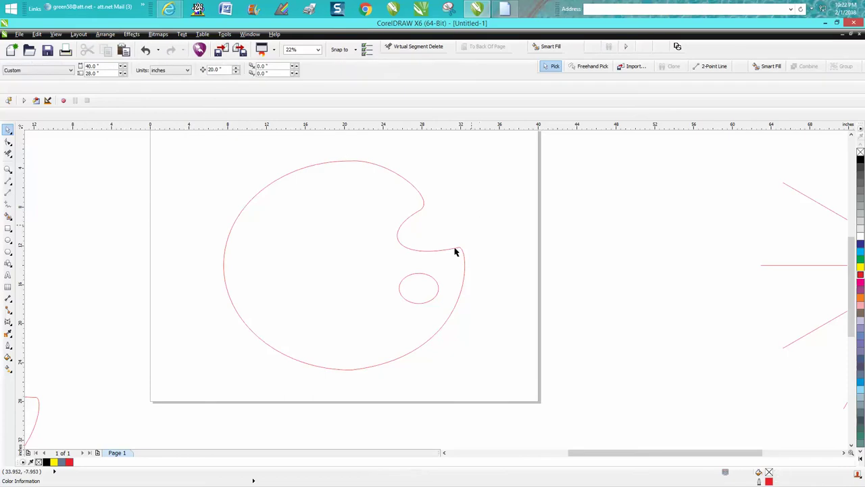
{"action": "left_click", "coordinate": [436, 286]}
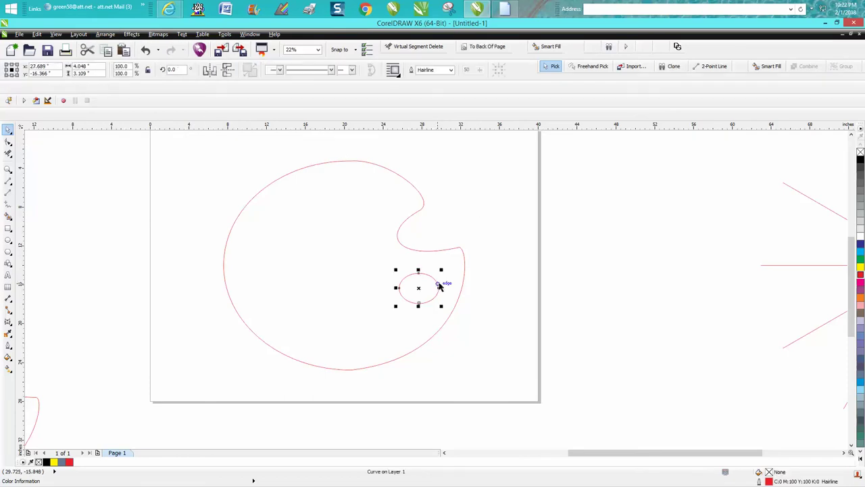
{"action": "left_click", "coordinate": [321, 147]}
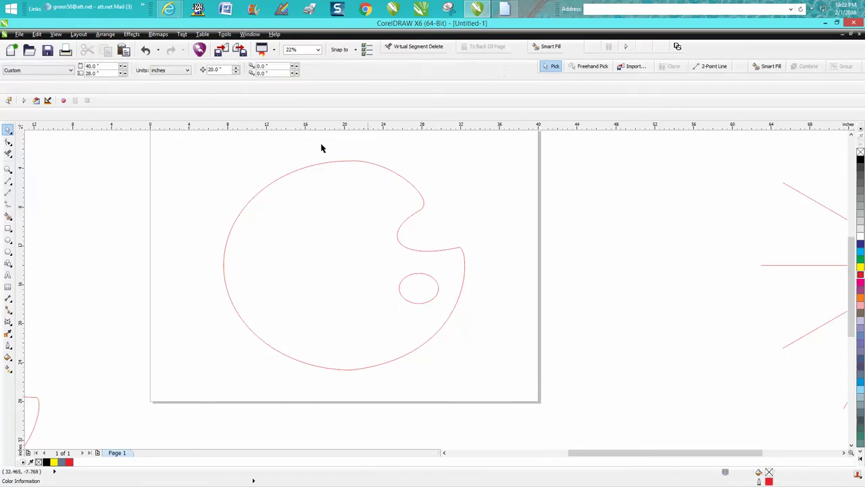
Set the nudge distance to 5 inches and nudge the small oval off the page's right edge
{"action": "double_click", "coordinate": [214, 69]}
{"action": "type", "text": "5"}
{"action": "left_click", "coordinate": [436, 284]}
{"action": "key", "text": "Right"}
{"action": "key", "text": "Right"}
{"action": "key", "text": "Right"}
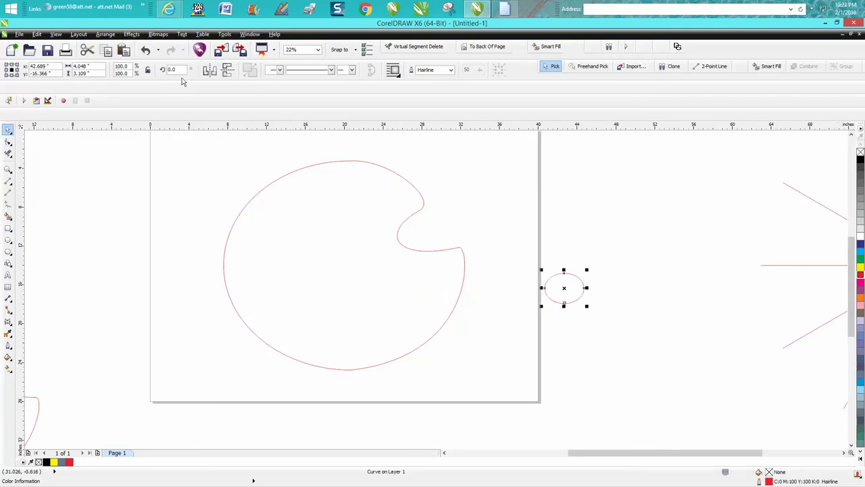
{"action": "left_click", "coordinate": [298, 168]}
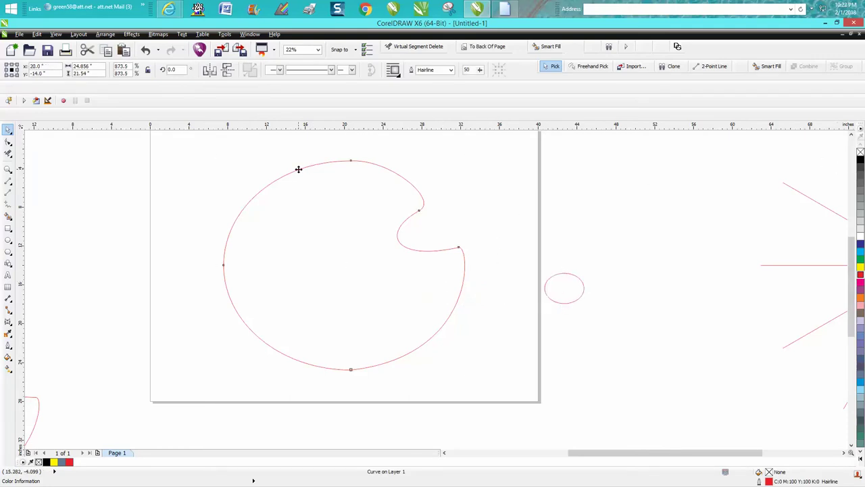
Apply an Inside contour to the palette, then drag vertical and horizontal guidelines to its centre
{"action": "left_click", "coordinate": [132, 34]}
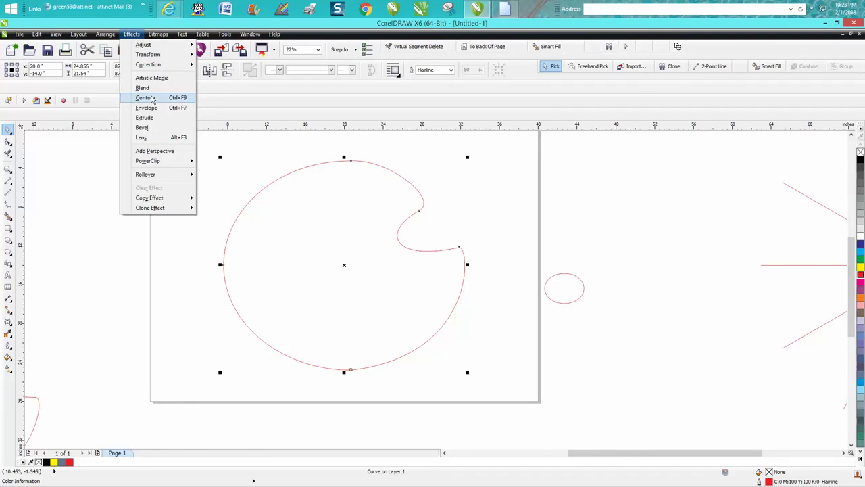
{"action": "left_click", "coordinate": [142, 97]}
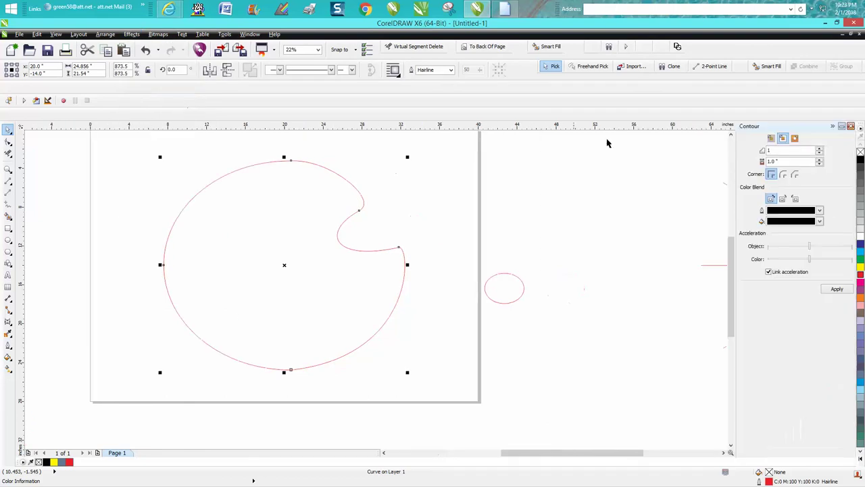
{"action": "left_click", "coordinate": [783, 139]}
{"action": "left_click", "coordinate": [838, 290]}
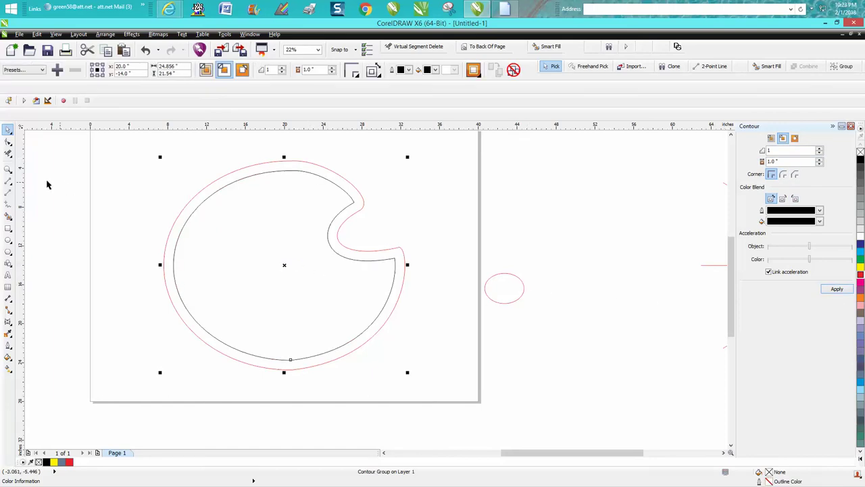
{"action": "left_click_drag", "start_coordinate": [20, 185], "coordinate": [284, 265]}
{"action": "left_click_drag", "start_coordinate": [302, 133], "coordinate": [284, 266]}
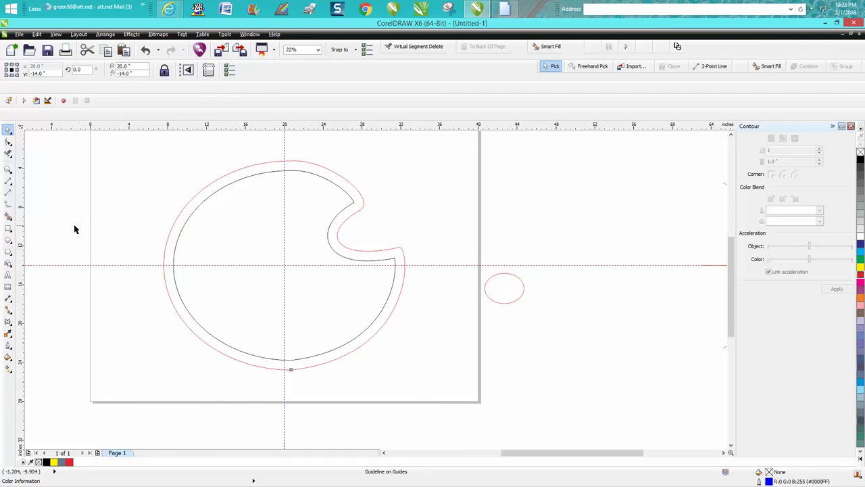
Draw a tall thin rectangle and move it beside the vertical guideline
{"action": "left_click", "coordinate": [8, 229]}
{"action": "left_click_drag", "start_coordinate": [154, 163], "coordinate": [144, 274]}
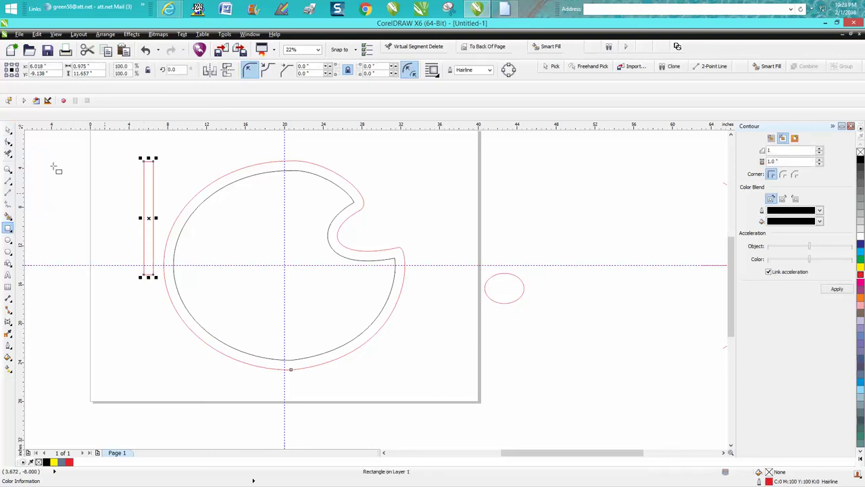
{"action": "left_click", "coordinate": [8, 128]}
{"action": "left_click_drag", "start_coordinate": [152, 211], "coordinate": [269, 201]}
Snap the rectangle's bottom centre onto the guideline crossing at the palette's centre
{"action": "left_click", "coordinate": [8, 168]}
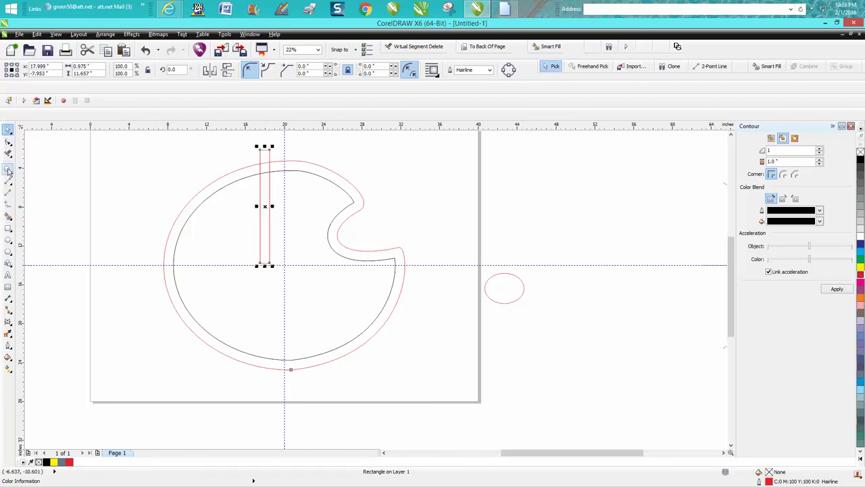
{"action": "left_click_drag", "start_coordinate": [242, 231], "coordinate": [357, 305]}
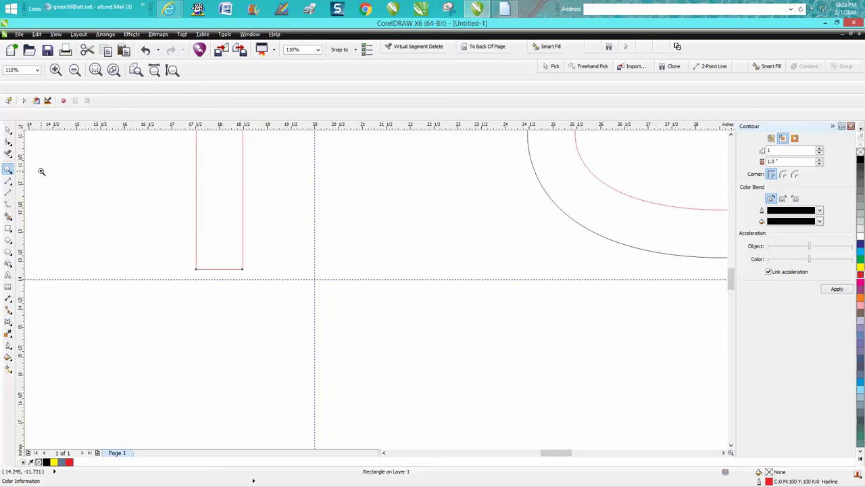
{"action": "left_click", "coordinate": [8, 129]}
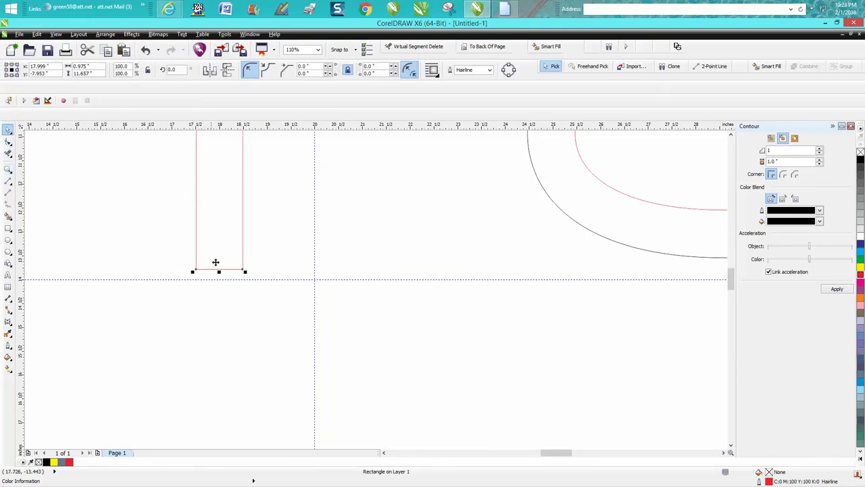
{"action": "left_click_drag", "start_coordinate": [218, 268], "coordinate": [314, 282]}
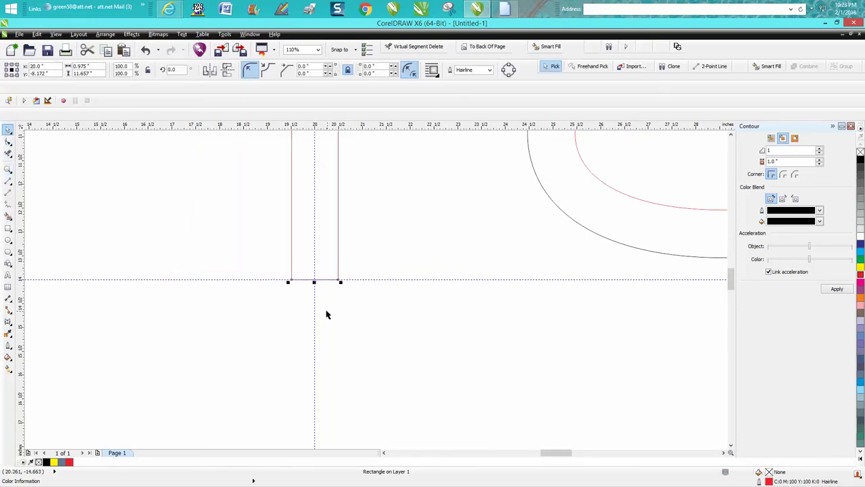
{"action": "scroll", "coordinate": [324, 308], "scroll_direction": "down", "scroll_amount": 5}
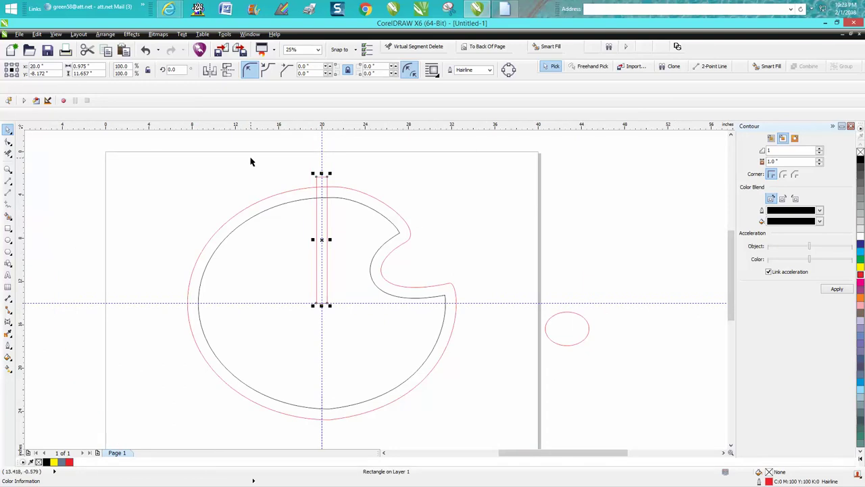
Move the rectangle's rotation pivot to its bottom and make a first 30° rotated copy
{"action": "left_click", "coordinate": [322, 239]}
{"action": "left_click_drag", "start_coordinate": [321, 240], "coordinate": [322, 303]}
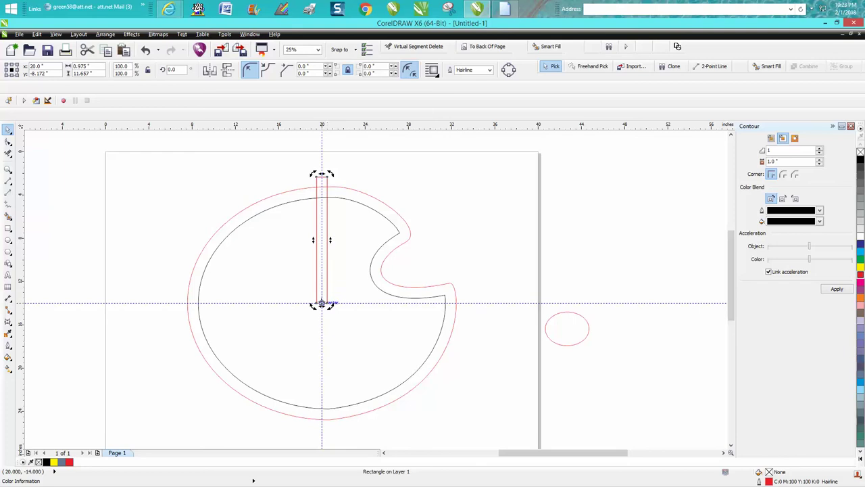
{"action": "left_click", "coordinate": [175, 70]}
{"action": "type", "text": "30"}
{"action": "key", "text": "Return"}
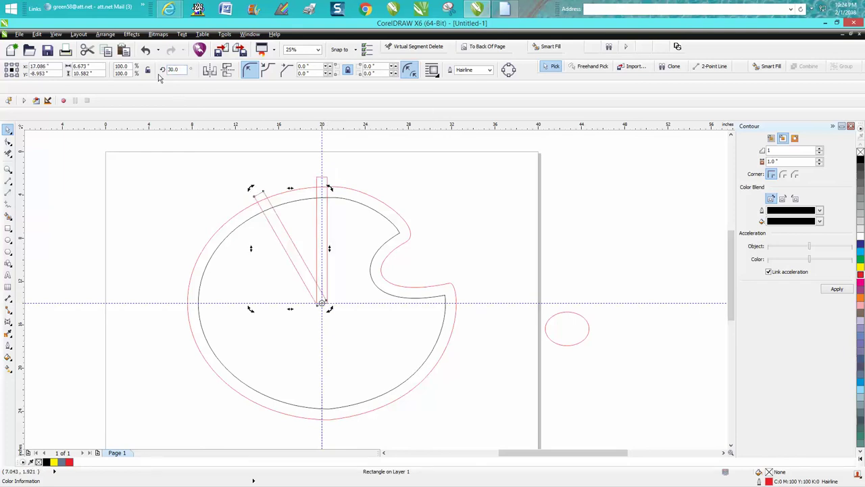
{"action": "key", "text": "ctrl+r"}
{"action": "key", "text": "ctrl+r"}
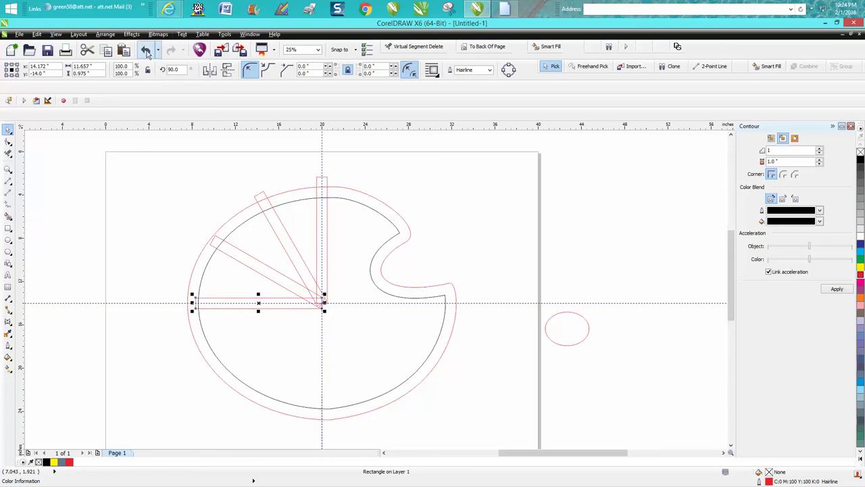
Undo the rotated copies, stretch the rectangle upward past the palette, and reselect it
{"action": "left_click", "coordinate": [146, 52]}
{"action": "left_click", "coordinate": [146, 52]}
{"action": "left_click", "coordinate": [145, 51]}
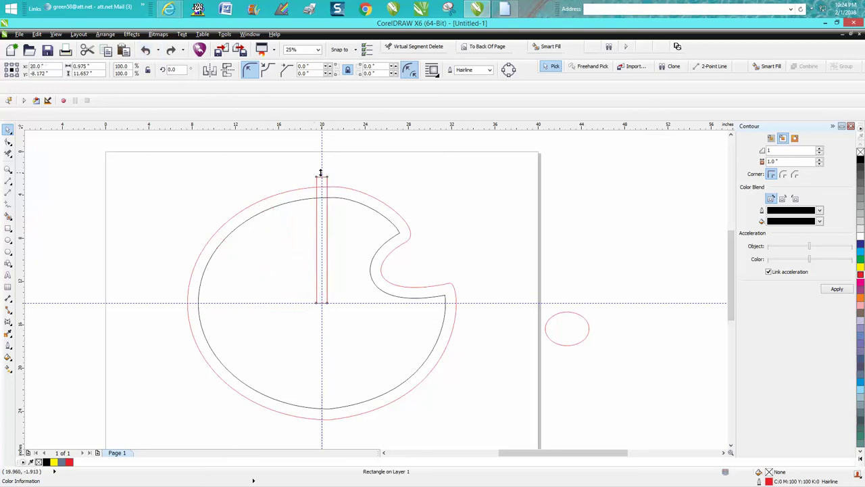
{"action": "left_click_drag", "start_coordinate": [321, 173], "coordinate": [321, 124]}
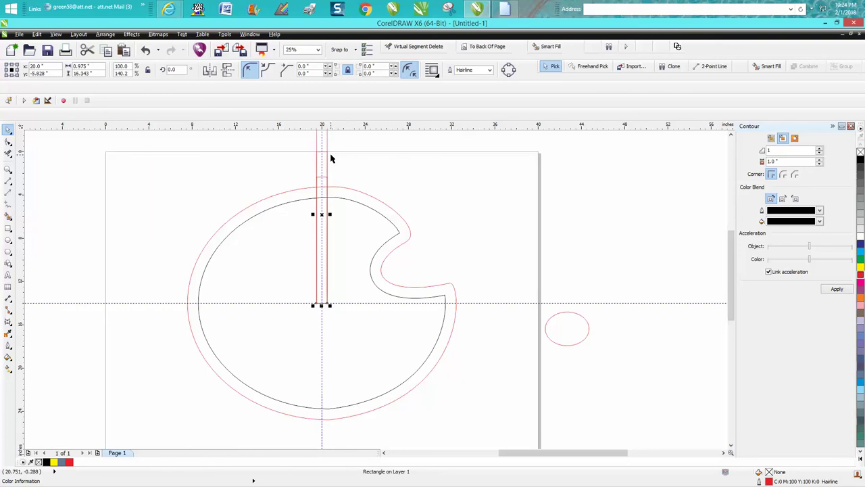
{"action": "left_click", "coordinate": [321, 215]}
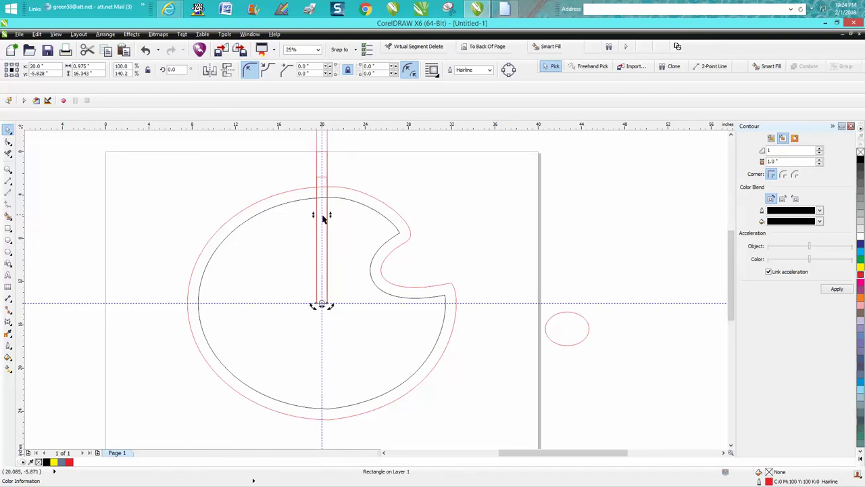
{"action": "left_click", "coordinate": [326, 181]}
{"action": "left_click", "coordinate": [324, 176]}
{"action": "left_click", "coordinate": [335, 176]}
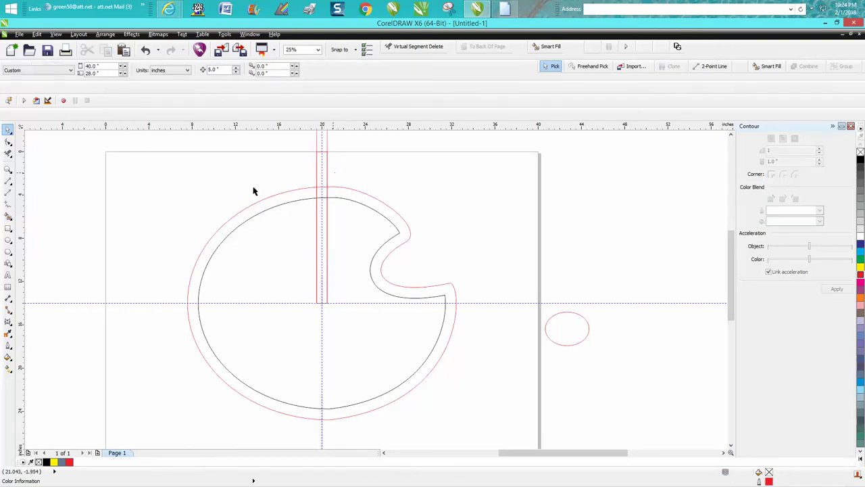
{"action": "left_click", "coordinate": [326, 175]}
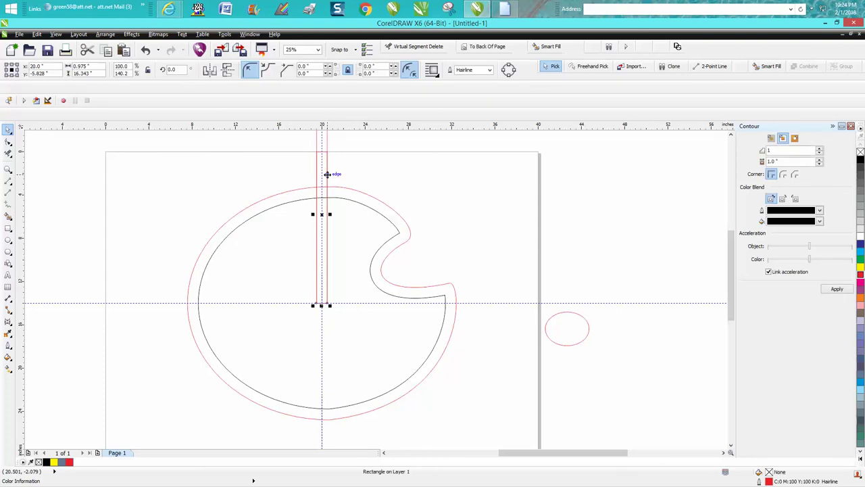
{"action": "left_click", "coordinate": [326, 175]}
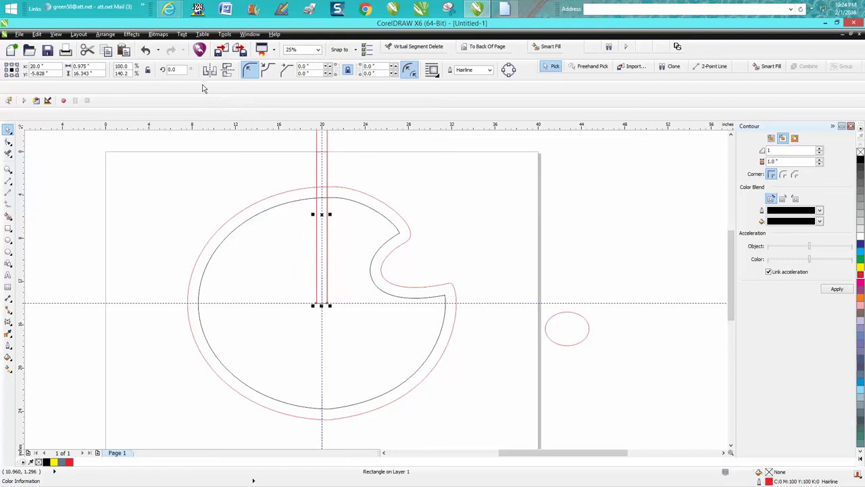
Rotate copies of the long rectangle in 30° steps round to 330°, forming twelve spokes
{"action": "double_click", "coordinate": [183, 70]}
{"action": "type", "text": "30"}
{"action": "key", "text": "Return"}
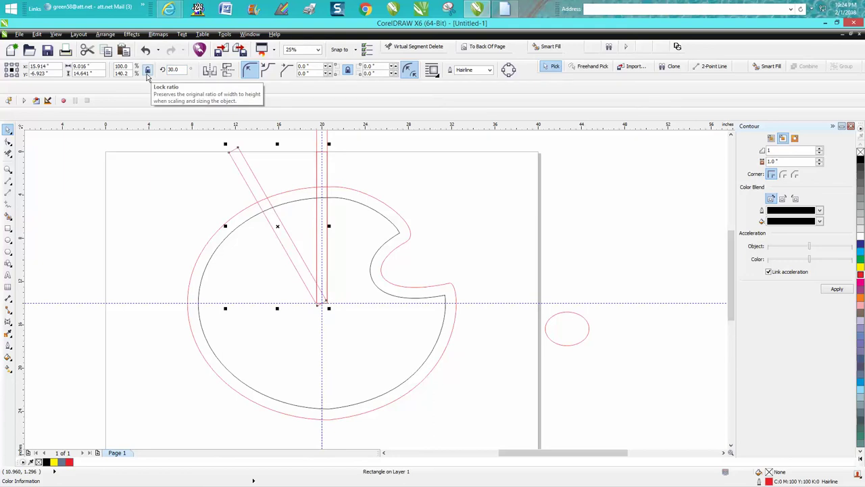
{"action": "key", "text": "ctrl+r"}
{"action": "key", "text": "ctrl+r"}
{"action": "key", "text": "ctrl+r"}
{"action": "key", "text": "ctrl+r"}
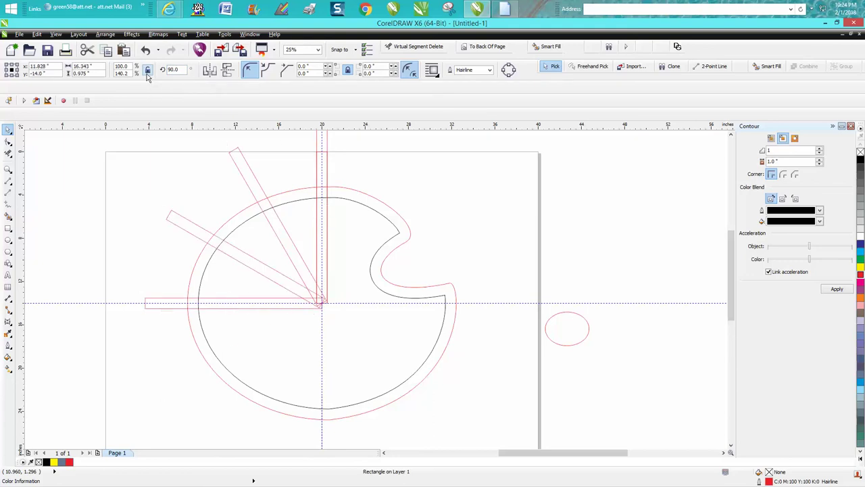
{"action": "key", "text": "ctrl+r"}
{"action": "key", "text": "ctrl+r"}
{"action": "key", "text": "ctrl+r"}
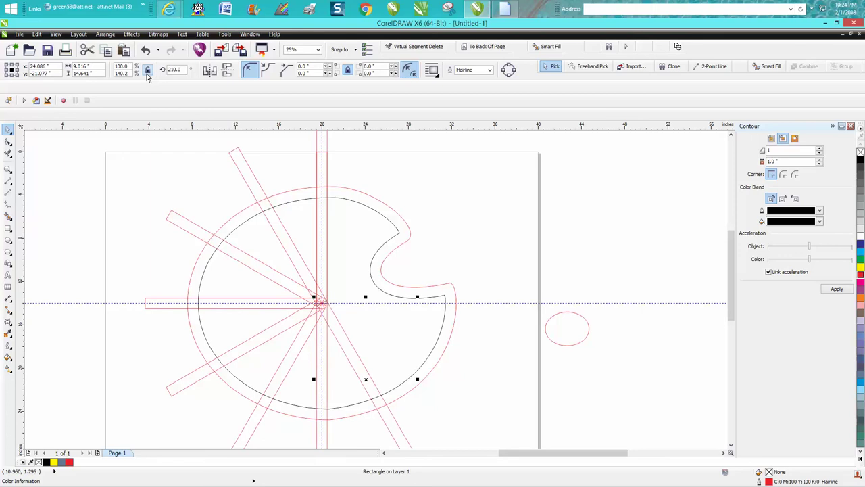
{"action": "key", "text": "ctrl+r"}
{"action": "key", "text": "ctrl+r"}
{"action": "key", "text": "ctrl+r"}
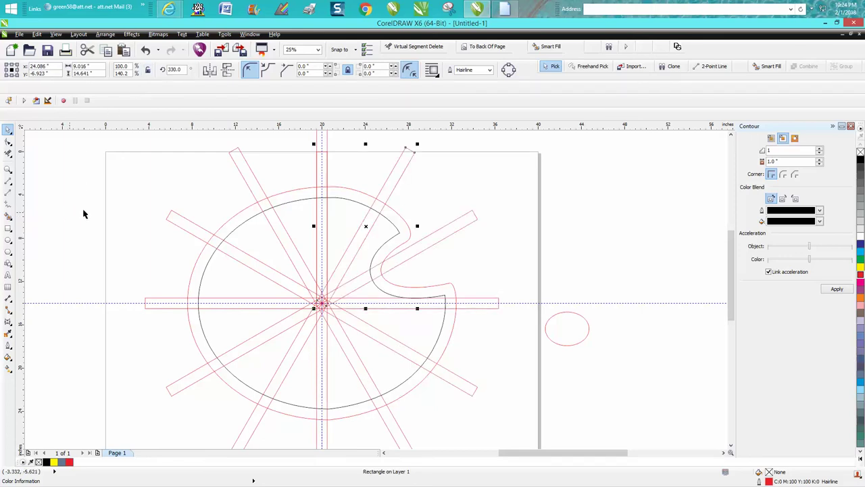
{"action": "left_click", "coordinate": [8, 215]}
Smart-fill the twelve tick squares black, going from twelve o'clock counter-clockwise round the ring
{"action": "left_click", "coordinate": [322, 194]}
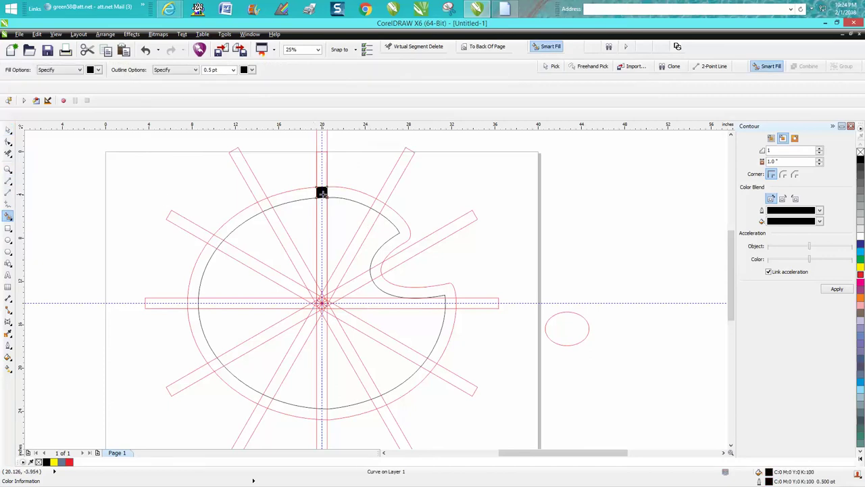
{"action": "left_click", "coordinate": [266, 206]}
{"action": "left_click", "coordinate": [213, 239]}
{"action": "left_click", "coordinate": [193, 303]}
{"action": "left_click", "coordinate": [214, 365]}
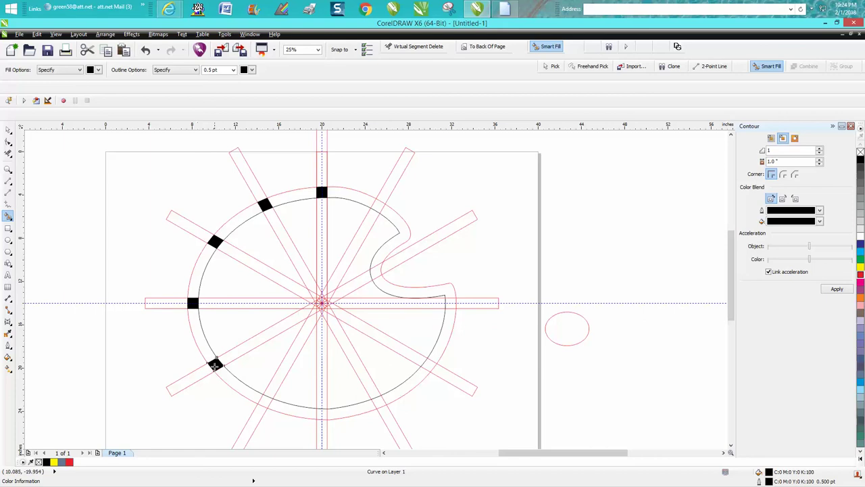
{"action": "left_click", "coordinate": [265, 399]}
{"action": "left_click", "coordinate": [321, 413]}
{"action": "left_click", "coordinate": [376, 401]}
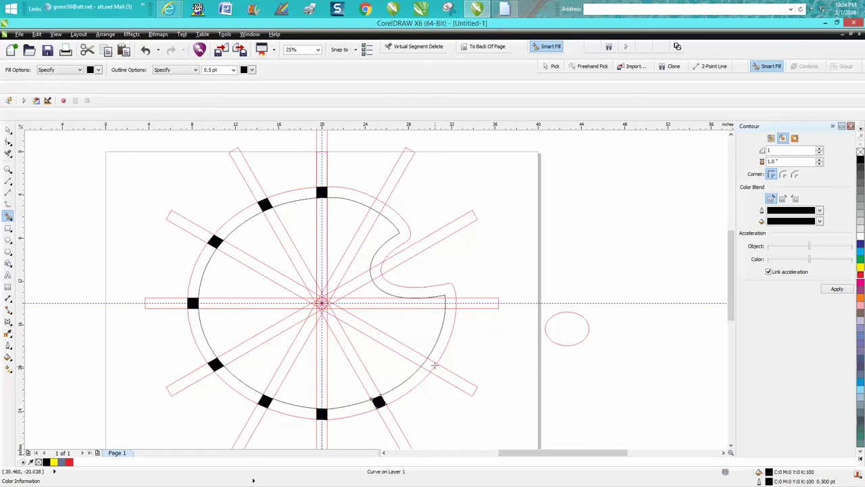
{"action": "left_click", "coordinate": [428, 365]}
{"action": "left_click", "coordinate": [451, 303]}
{"action": "left_click", "coordinate": [377, 270]}
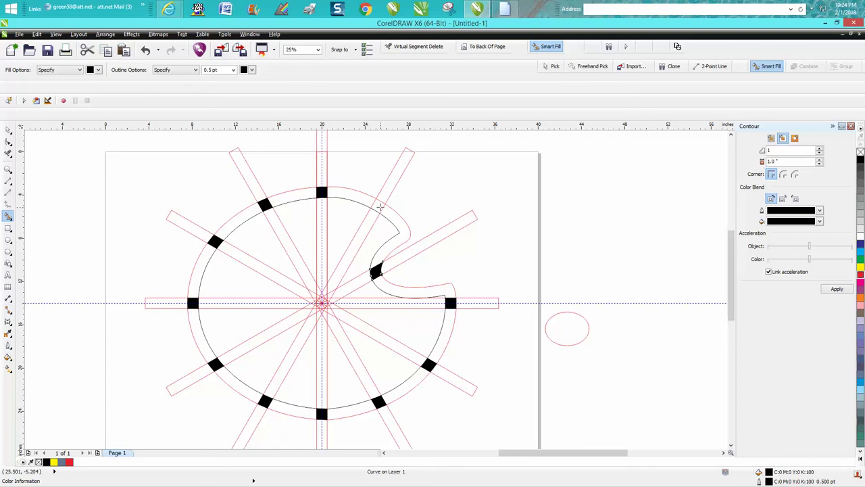
{"action": "left_click", "coordinate": [380, 207]}
{"action": "left_click", "coordinate": [9, 130]}
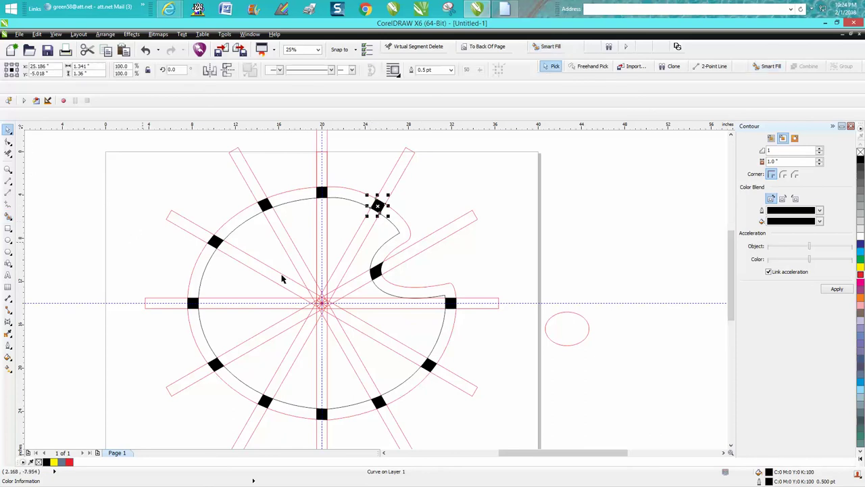
{"action": "left_click", "coordinate": [474, 241]}
Zoom out and try selecting the small circle and the radial guide bars
{"action": "scroll", "coordinate": [480, 245], "scroll_direction": "down", "scroll_amount": 2}
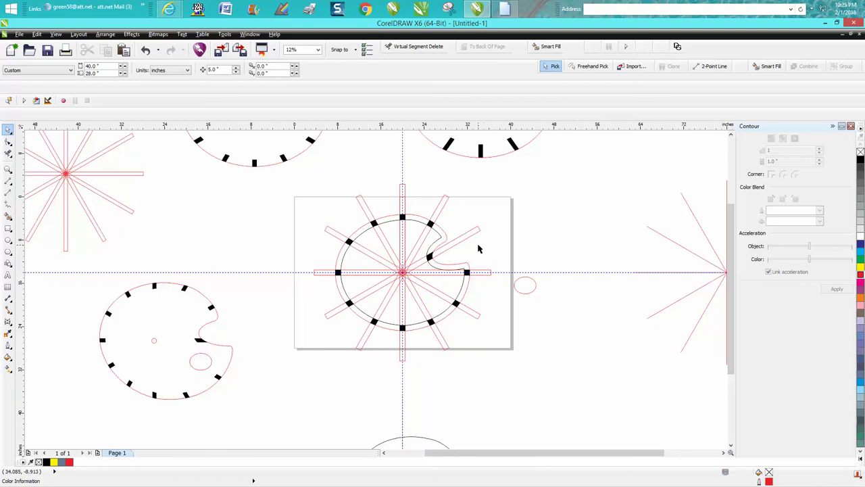
{"action": "left_click", "coordinate": [527, 283]}
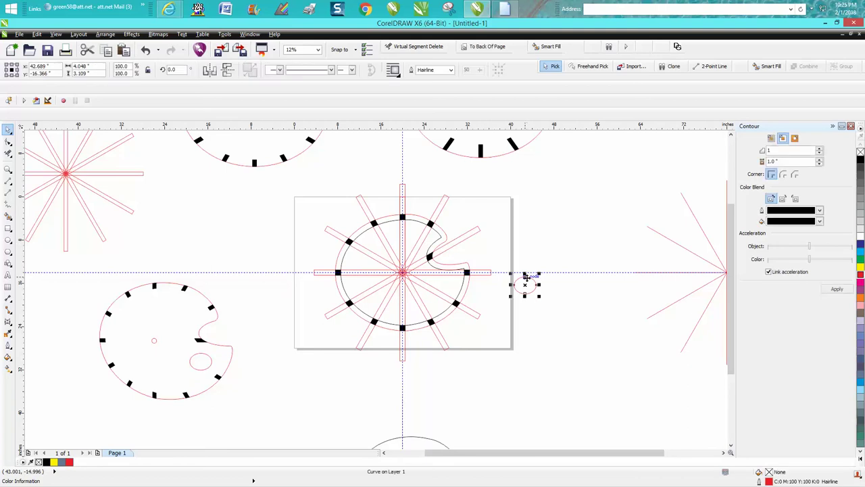
{"action": "left_click", "coordinate": [512, 234]}
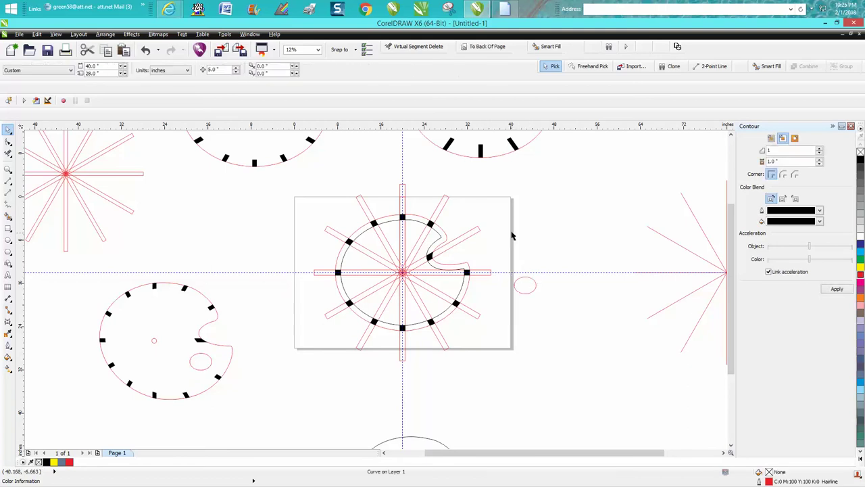
{"action": "left_click", "coordinate": [446, 200]}
{"action": "left_click", "coordinate": [423, 200]}
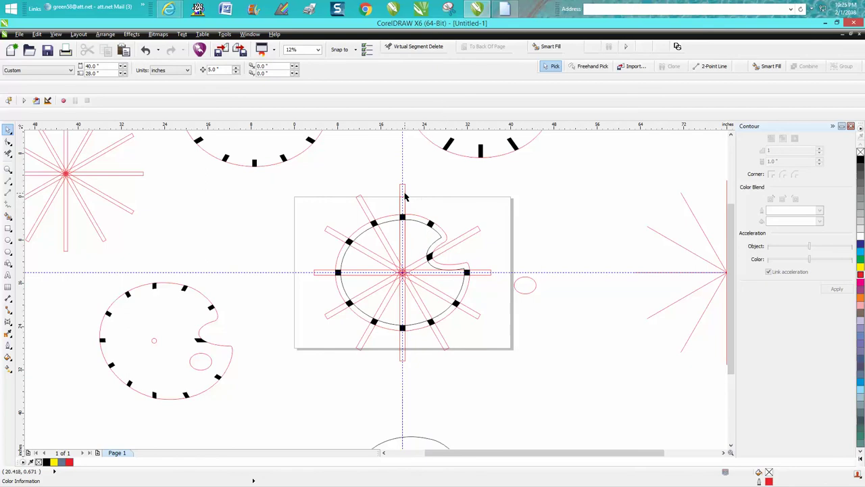
{"action": "left_click", "coordinate": [403, 196]}
{"action": "left_click", "coordinate": [404, 204]}
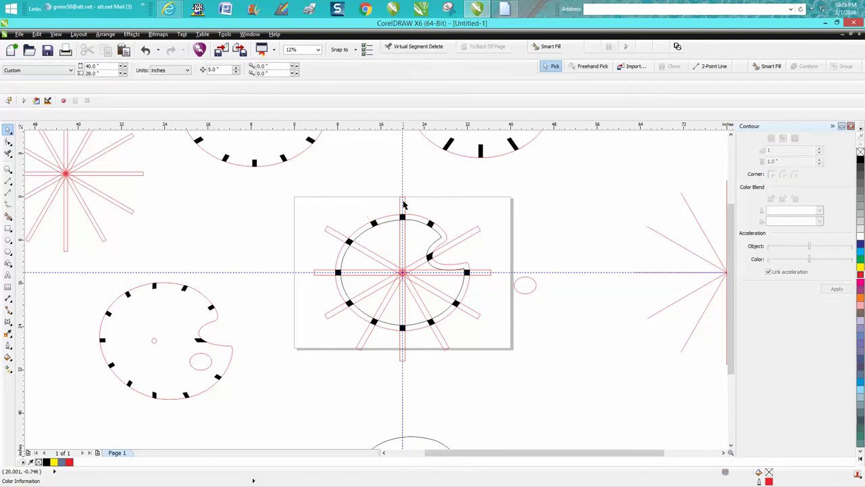
Delete every radial bar stub and diagonal bar around the ring, finishing with the last diagonal
{"action": "left_click", "coordinate": [337, 238]}
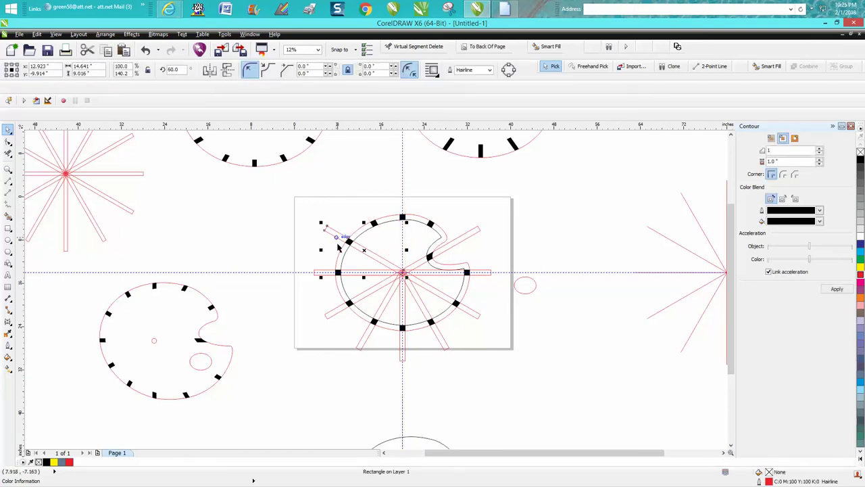
{"action": "left_click", "coordinate": [328, 273]}
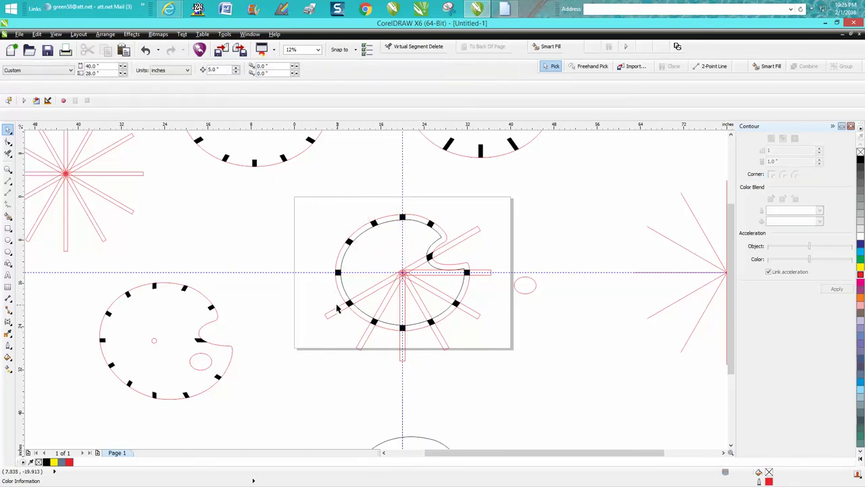
{"action": "left_click_drag", "start_coordinate": [339, 309], "coordinate": [397, 343]}
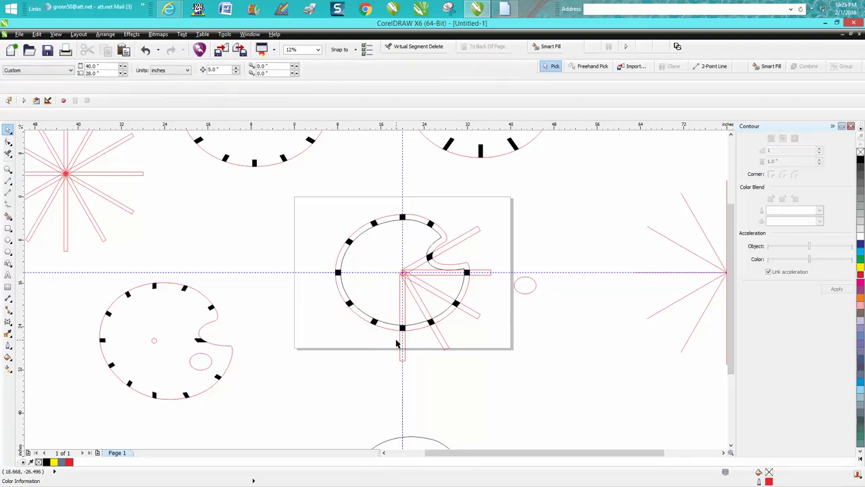
{"action": "left_click", "coordinate": [402, 344]}
{"action": "left_click", "coordinate": [442, 333]}
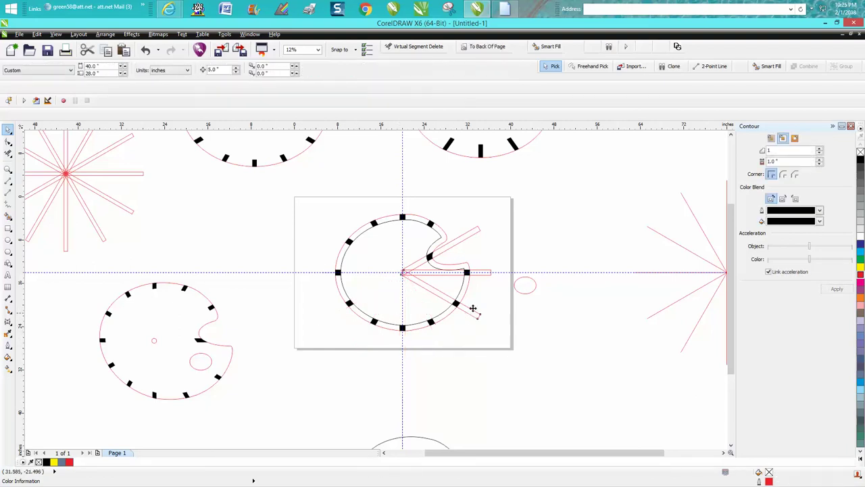
{"action": "left_click", "coordinate": [473, 308]}
{"action": "left_click", "coordinate": [483, 272]}
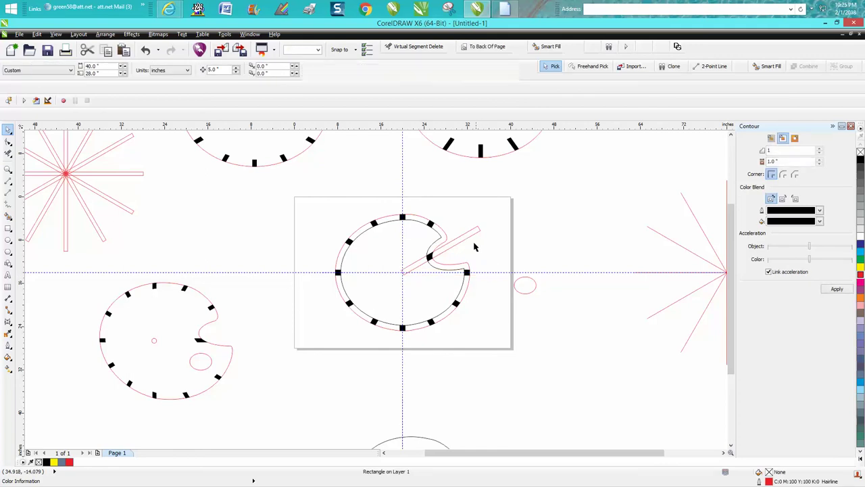
{"action": "left_click", "coordinate": [468, 238]}
{"action": "key", "text": "Delete"}
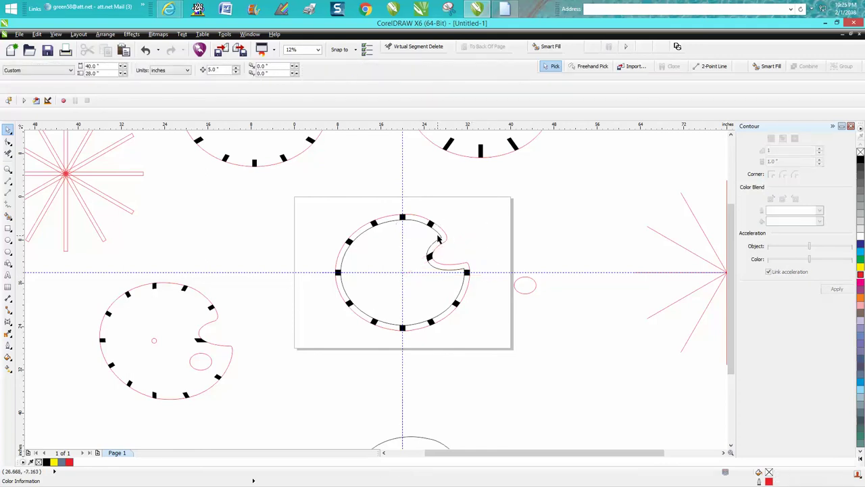
Break the contour group apart, delete the inner black outline, and nudge the thumb-hole circle left
{"action": "left_click", "coordinate": [439, 236]}
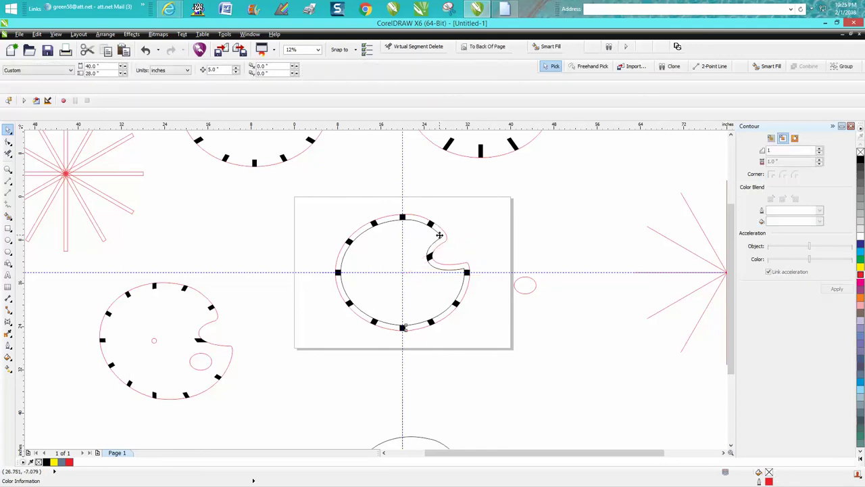
{"action": "left_click", "coordinate": [104, 33]}
{"action": "left_click", "coordinate": [133, 138]}
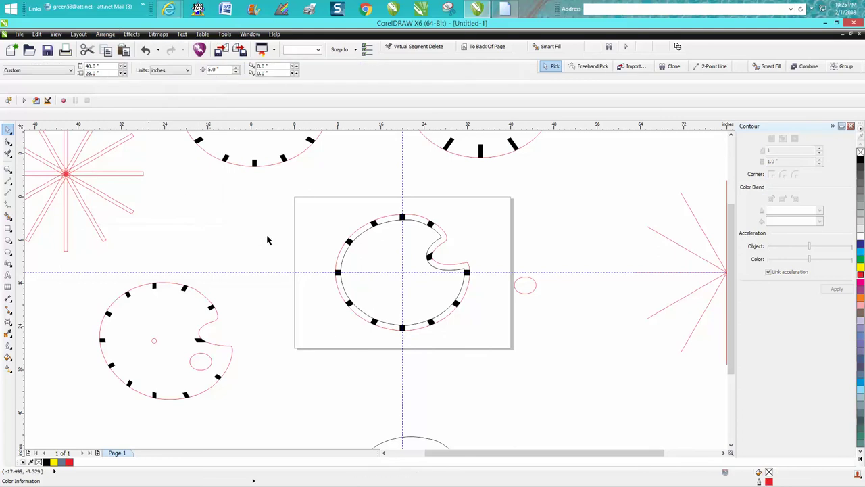
{"action": "left_click", "coordinate": [350, 241]}
{"action": "key", "text": "Delete"}
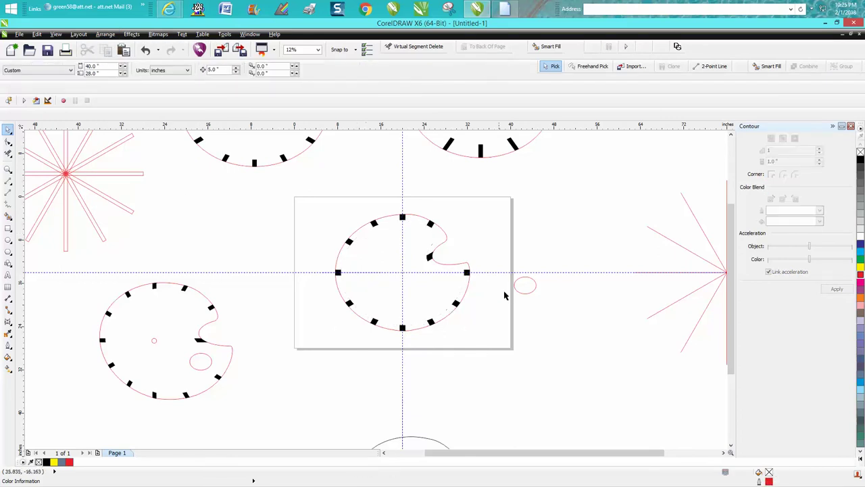
{"action": "left_click", "coordinate": [516, 285]}
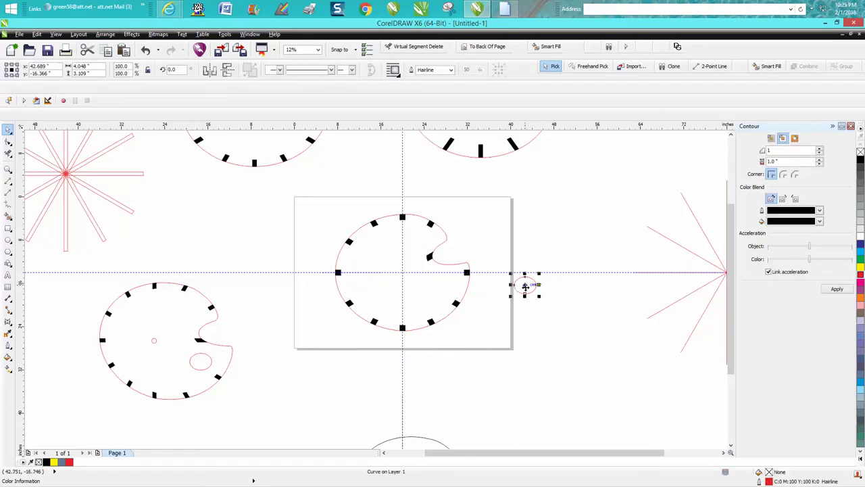
{"action": "key", "text": "Left"}
{"action": "key", "text": "Left"}
{"action": "key", "text": "Left"}
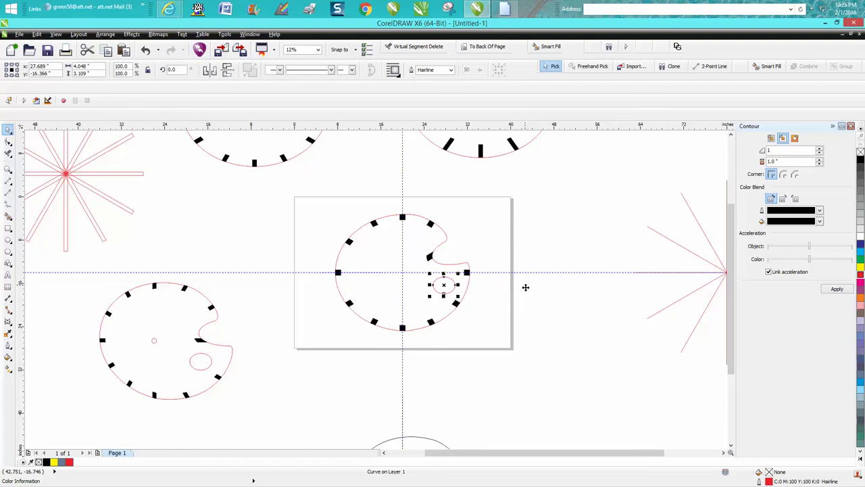
Draw a small circle and centre it on the page with P, checking it up close
{"action": "left_click", "coordinate": [9, 239]}
{"action": "left_click_drag", "start_coordinate": [242, 227], "coordinate": [247, 227]}
{"action": "key", "text": "p"}
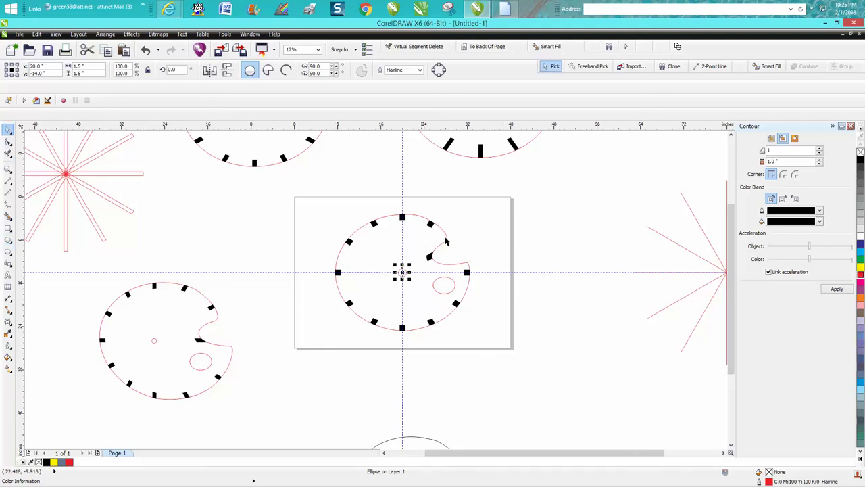
{"action": "scroll", "coordinate": [504, 247], "scroll_direction": "down", "scroll_amount": 1}
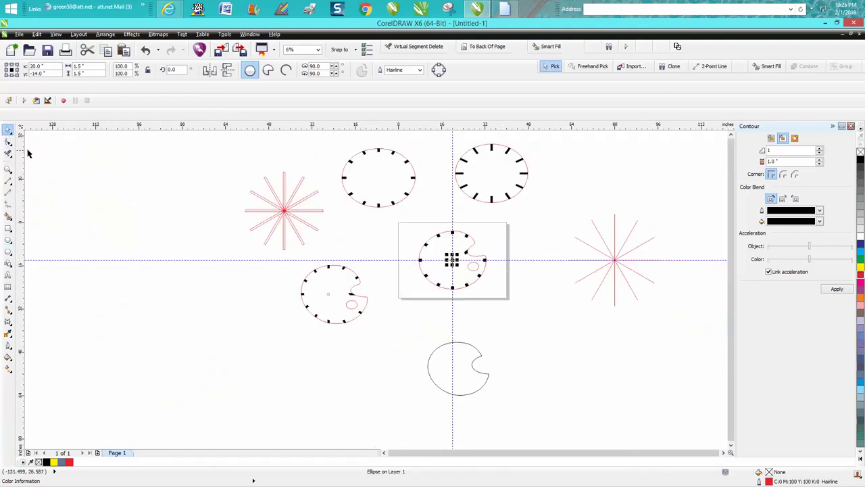
{"action": "left_click", "coordinate": [8, 169]}
{"action": "left_click_drag", "start_coordinate": [375, 219], "coordinate": [537, 308]}
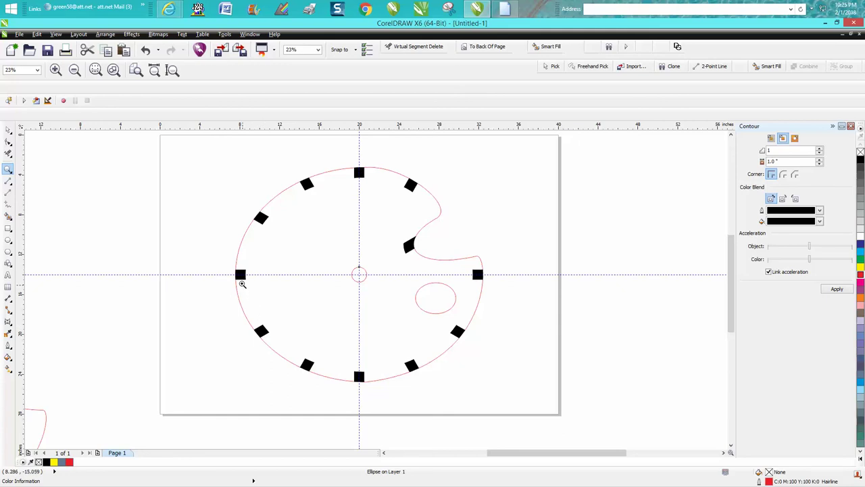
{"action": "right_click", "coordinate": [248, 264]}
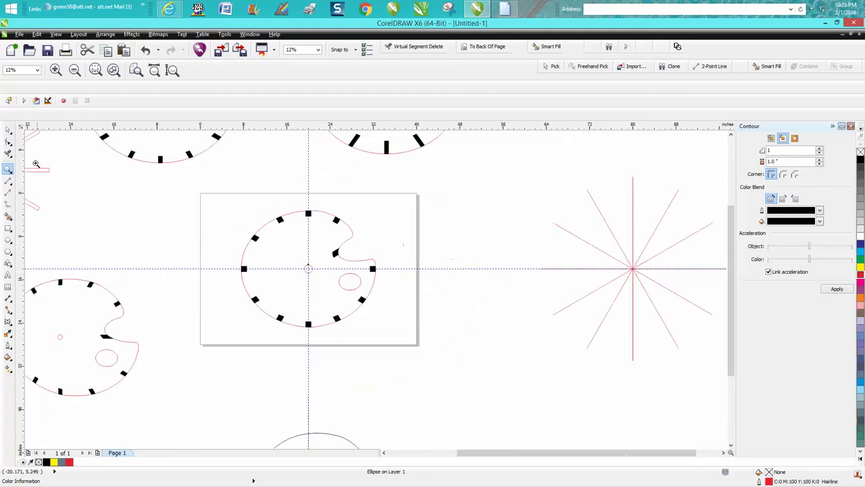
Select the twelve-line starburst group beside the page
{"action": "left_click", "coordinate": [8, 129]}
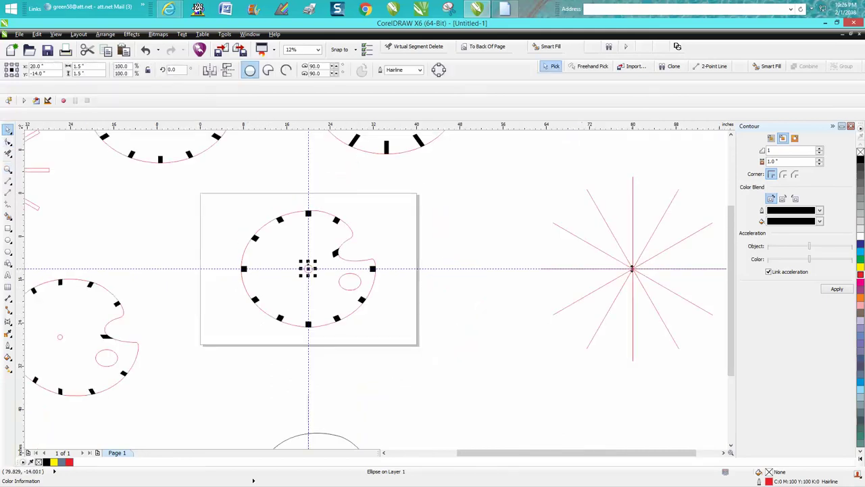
{"action": "left_click", "coordinate": [633, 269]}
{"action": "left_click", "coordinate": [635, 272]}
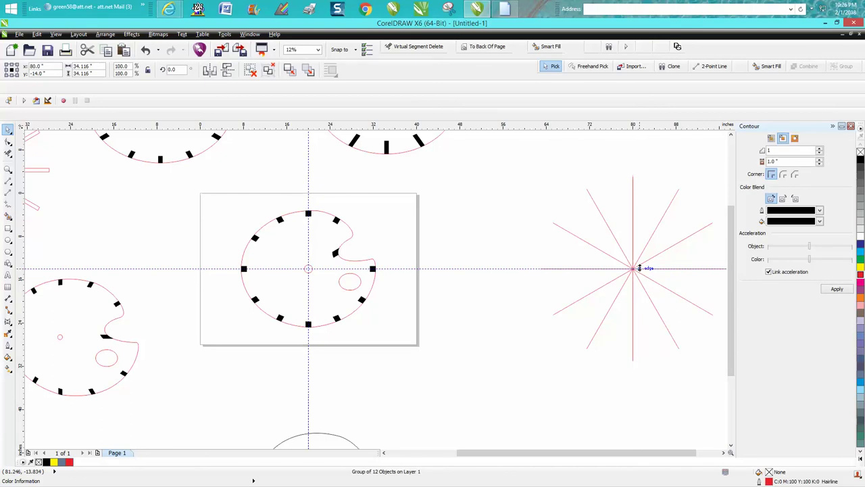
Centre the starburst on the page with P and zoom in to check tick alignment
{"action": "key", "text": "p"}
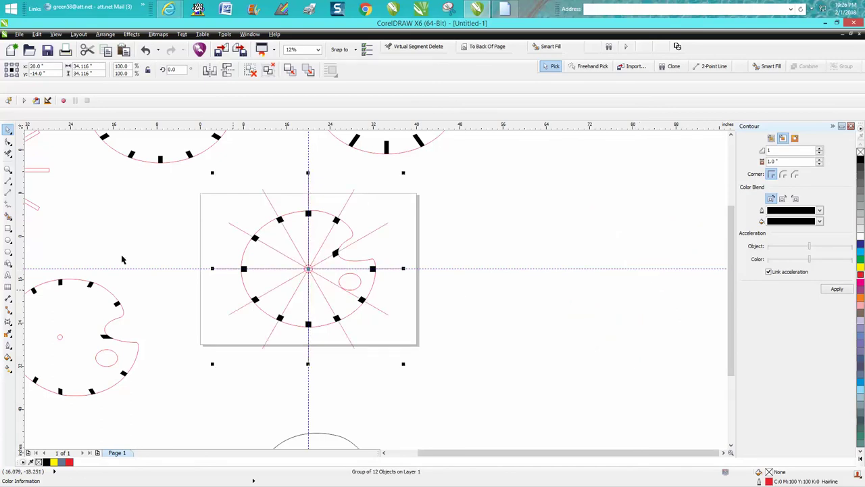
{"action": "left_click", "coordinate": [8, 170]}
{"action": "left_click_drag", "start_coordinate": [204, 203], "coordinate": [444, 344]}
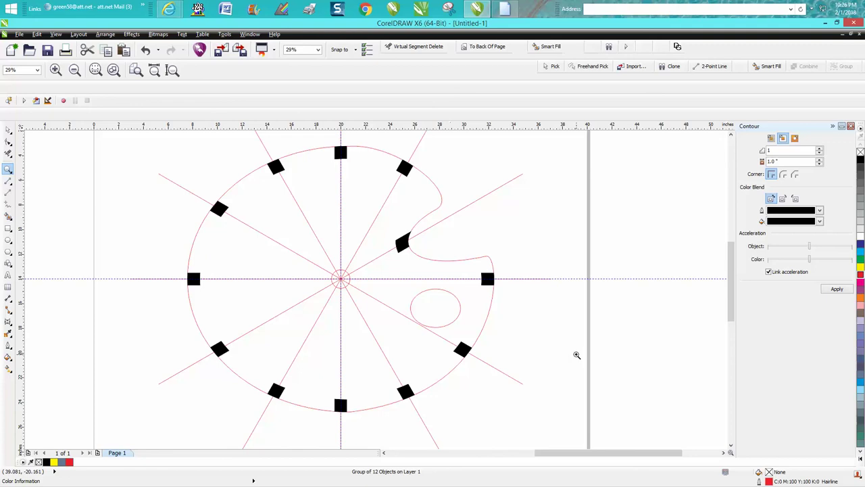
{"action": "scroll", "coordinate": [575, 345], "scroll_direction": "down", "scroll_amount": 2}
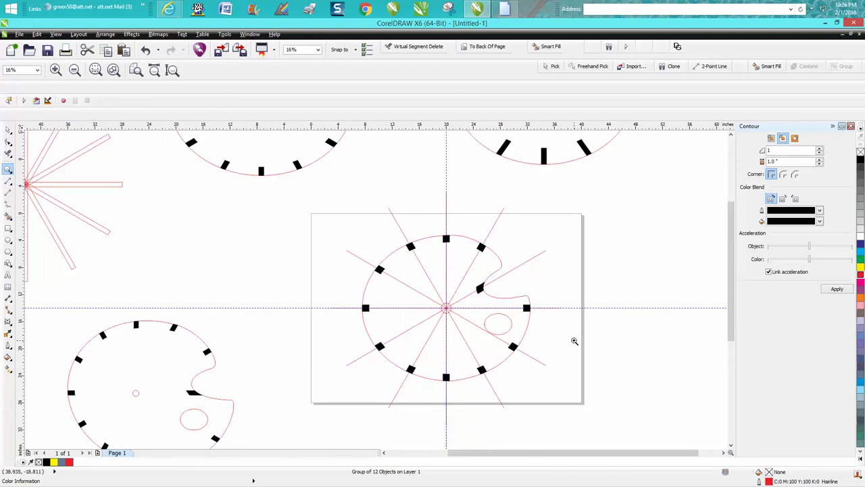